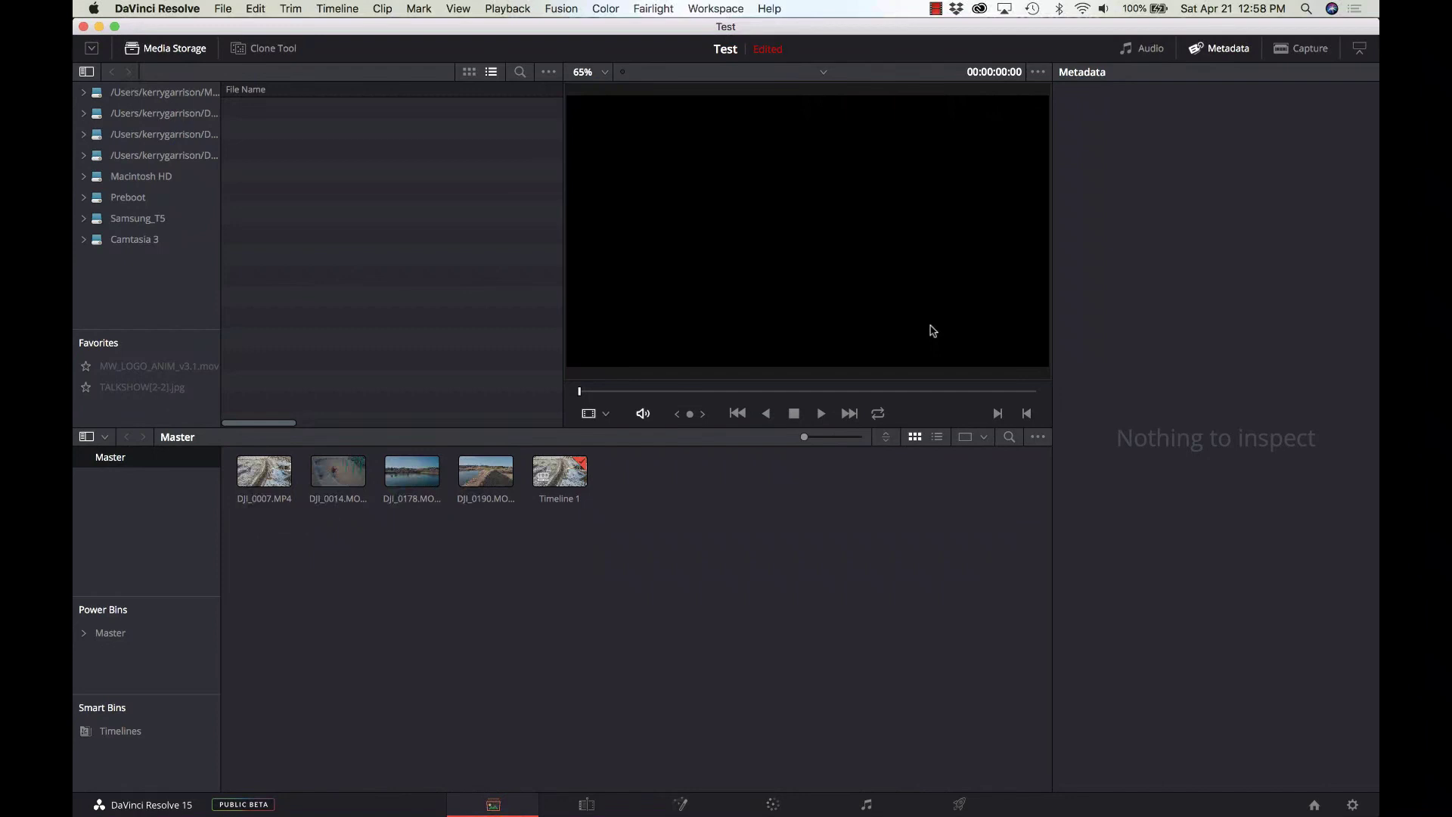
Step: Browse the installed applications, including the DaVinci Resolve 12.5 folder
mouse_move(1059, 795)
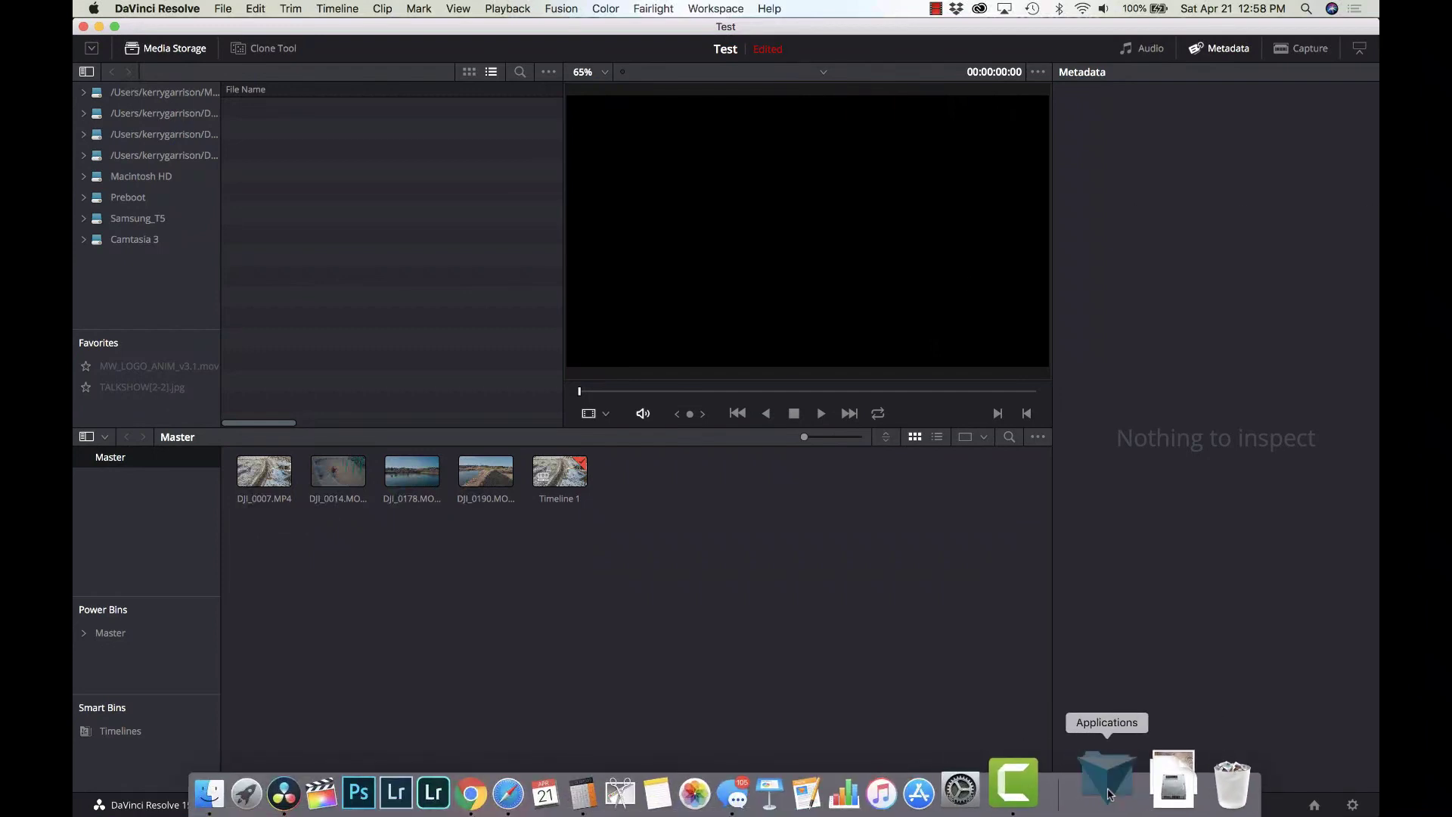
click(1107, 780)
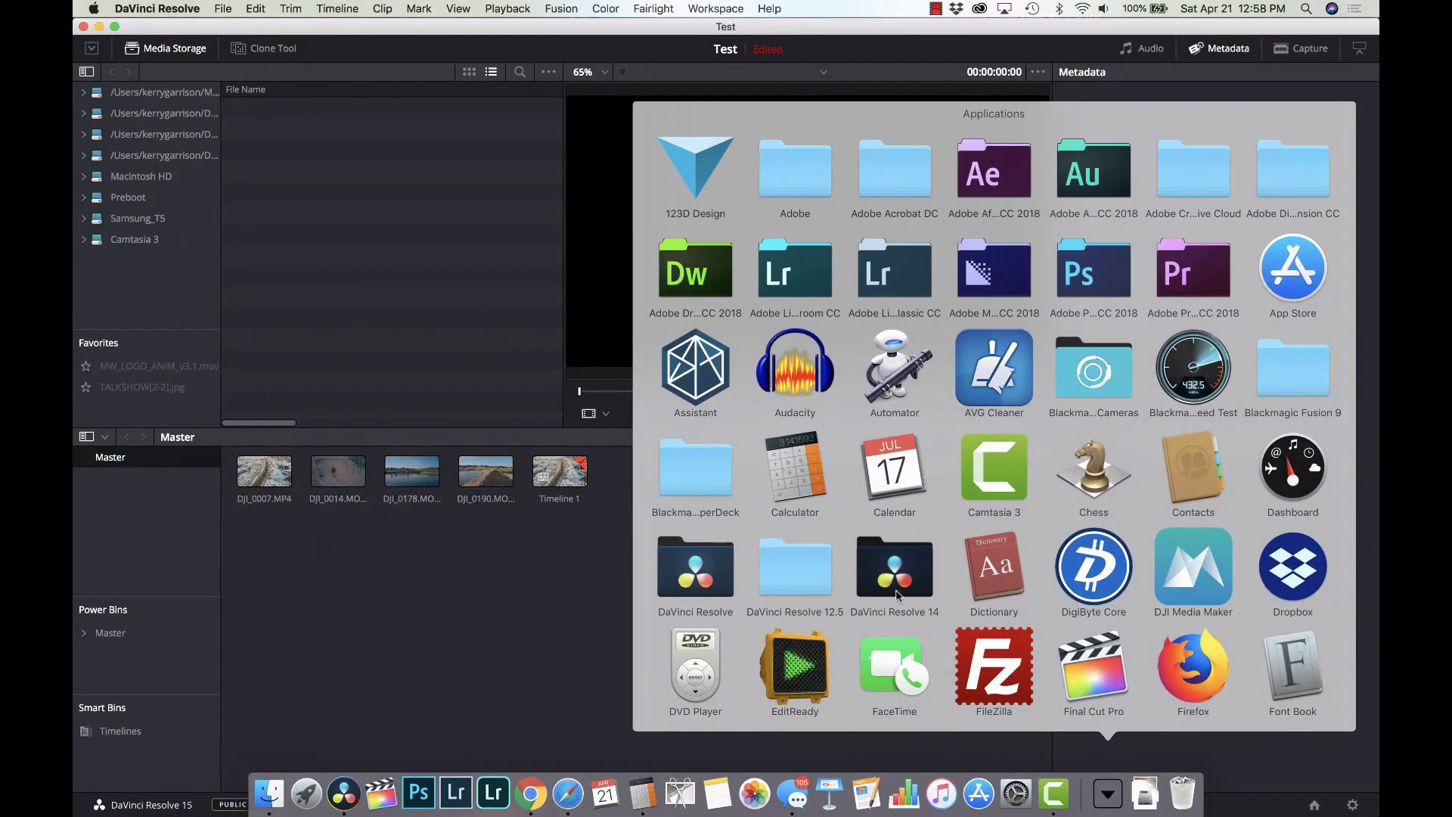
click(807, 579)
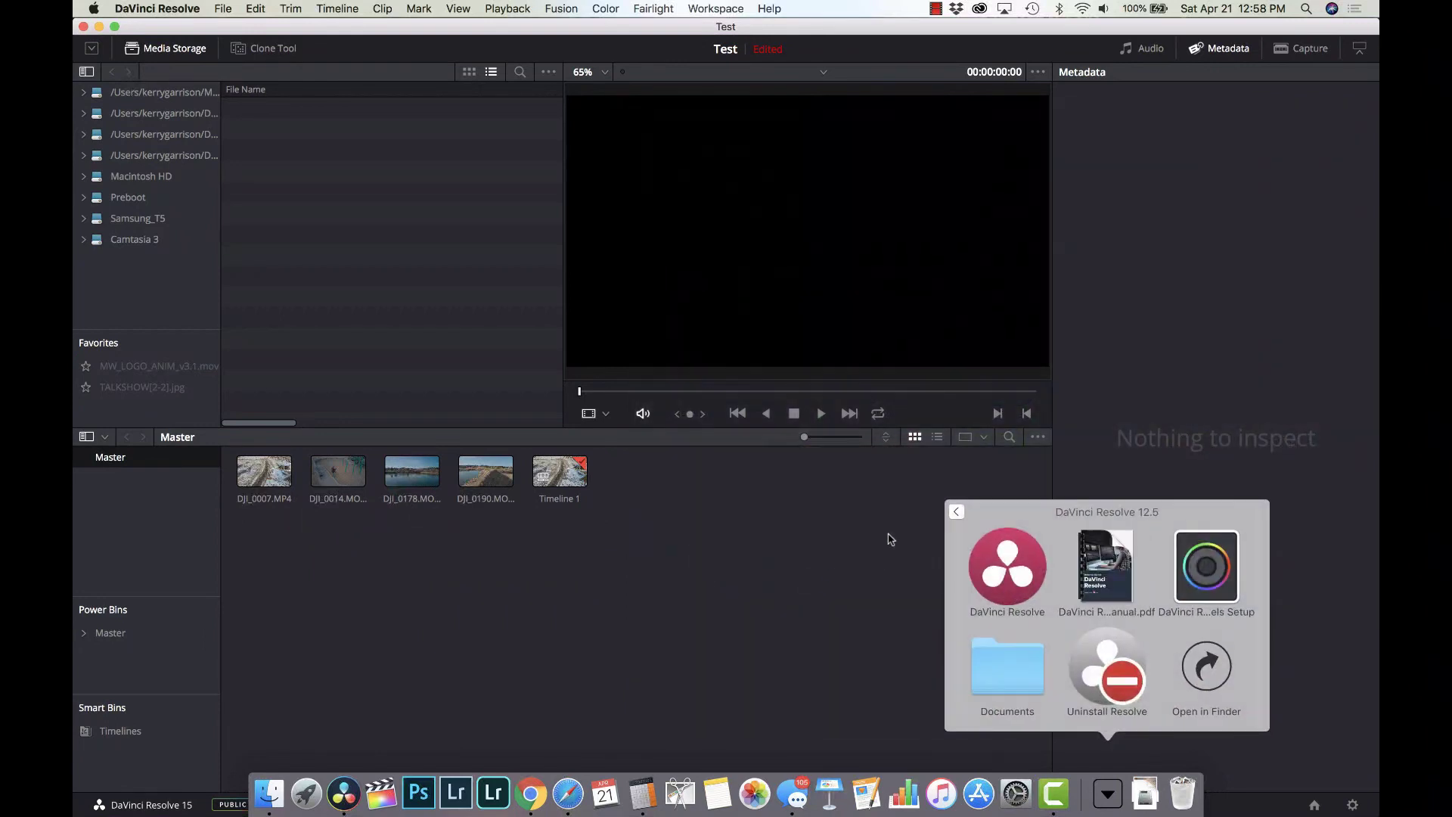
click(955, 512)
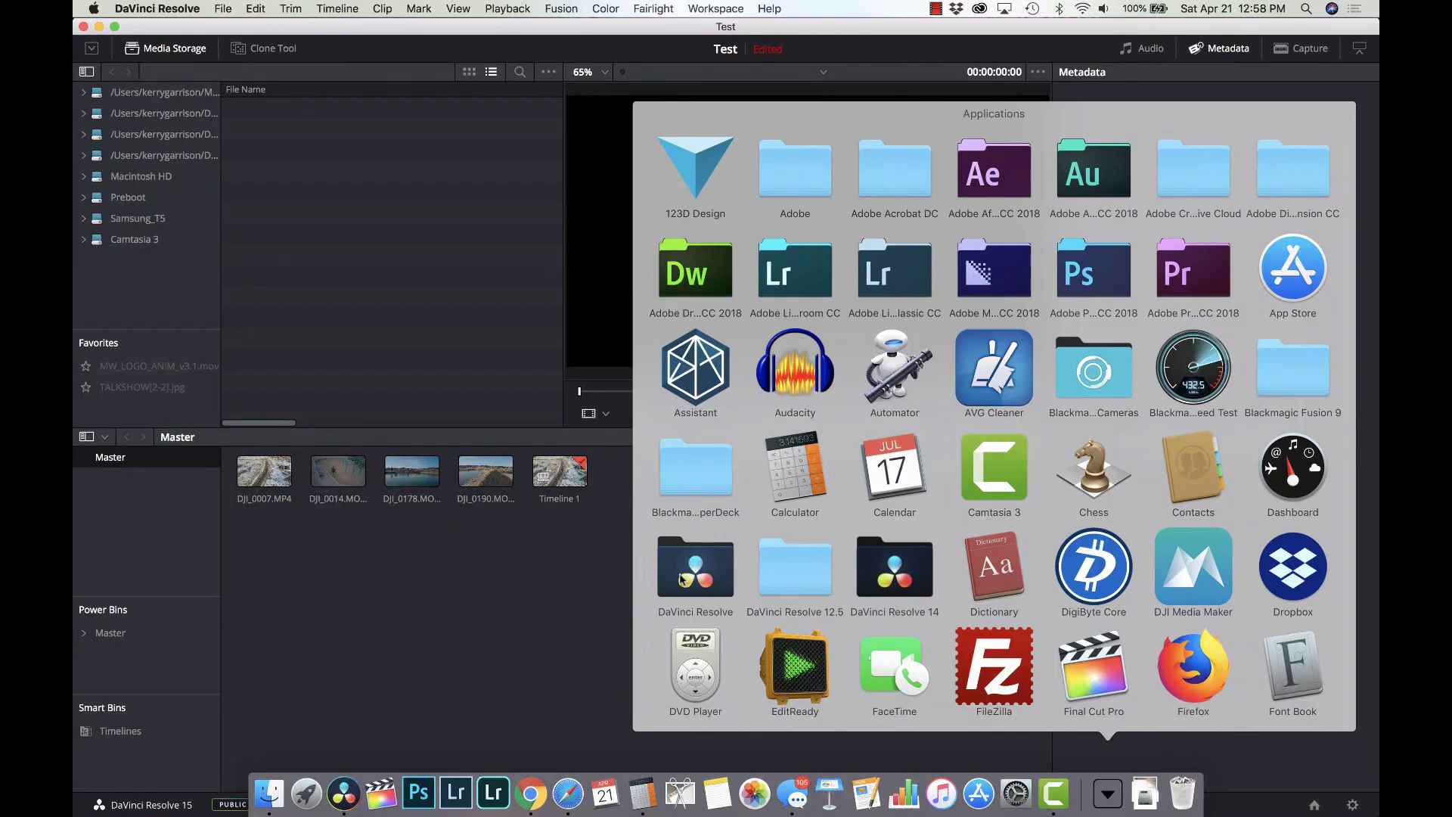
Step: Close the applications list, view the Fusion page nodes, then return to the Color page
click(503, 590)
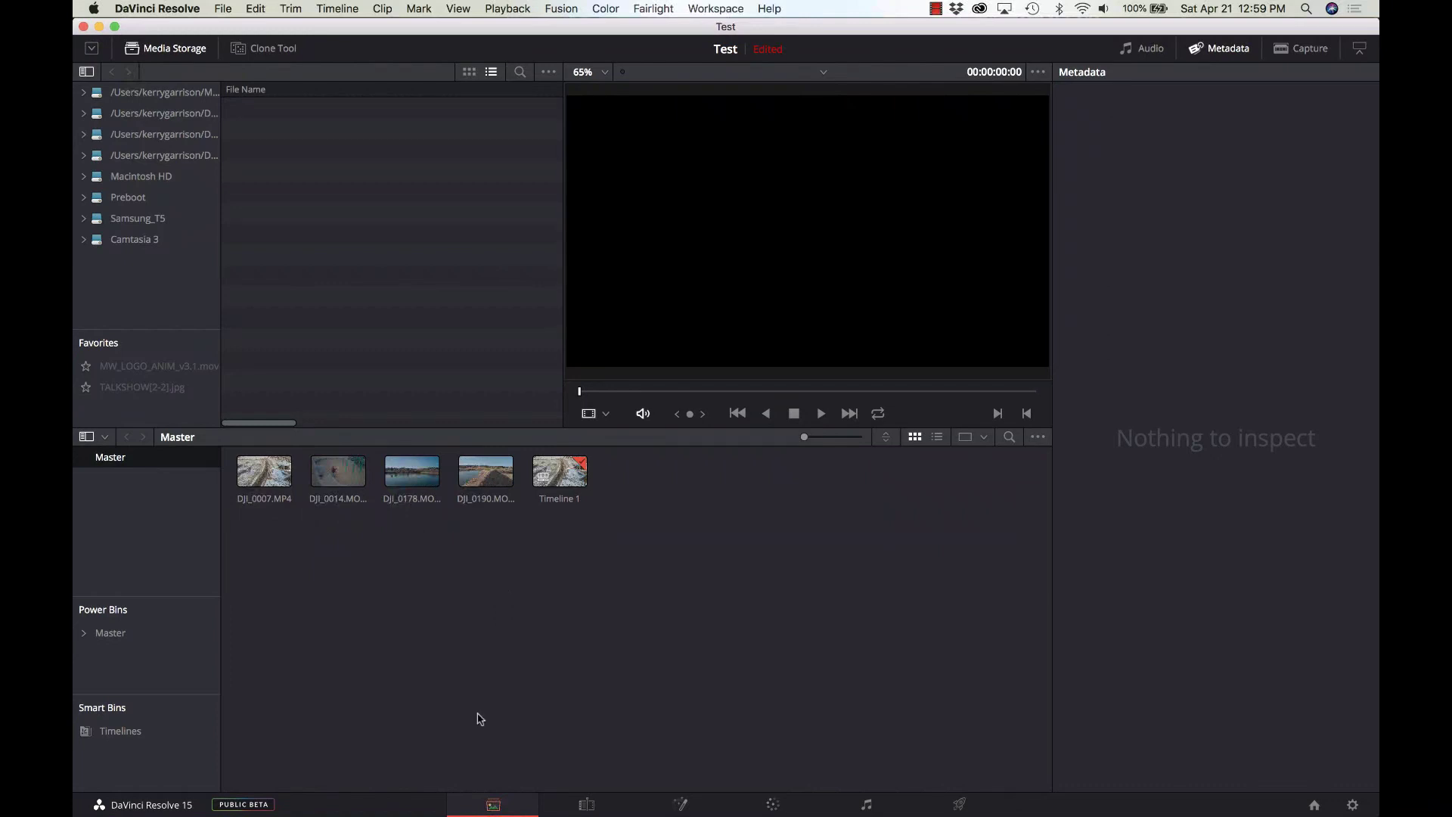
click(681, 805)
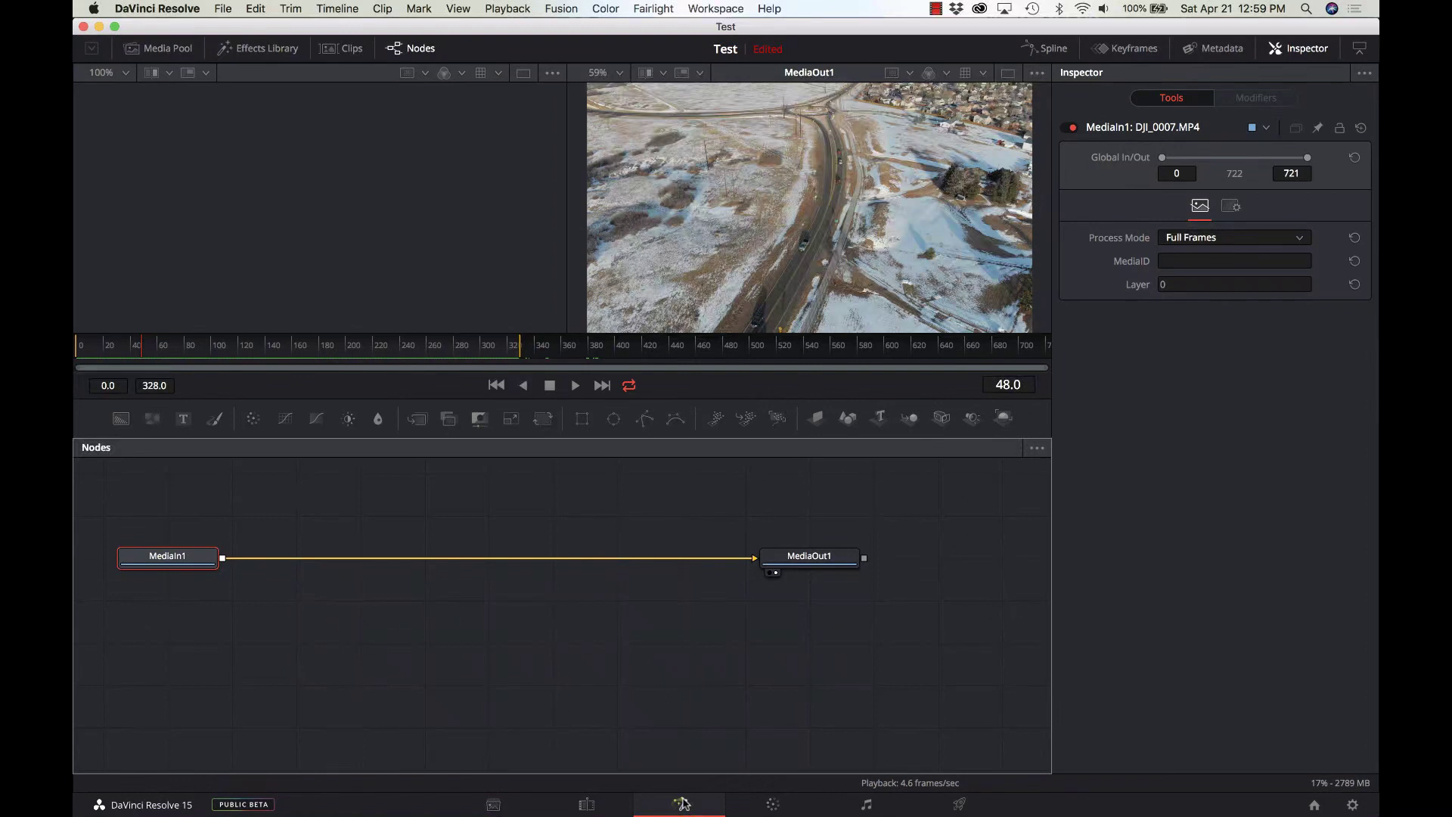
click(777, 808)
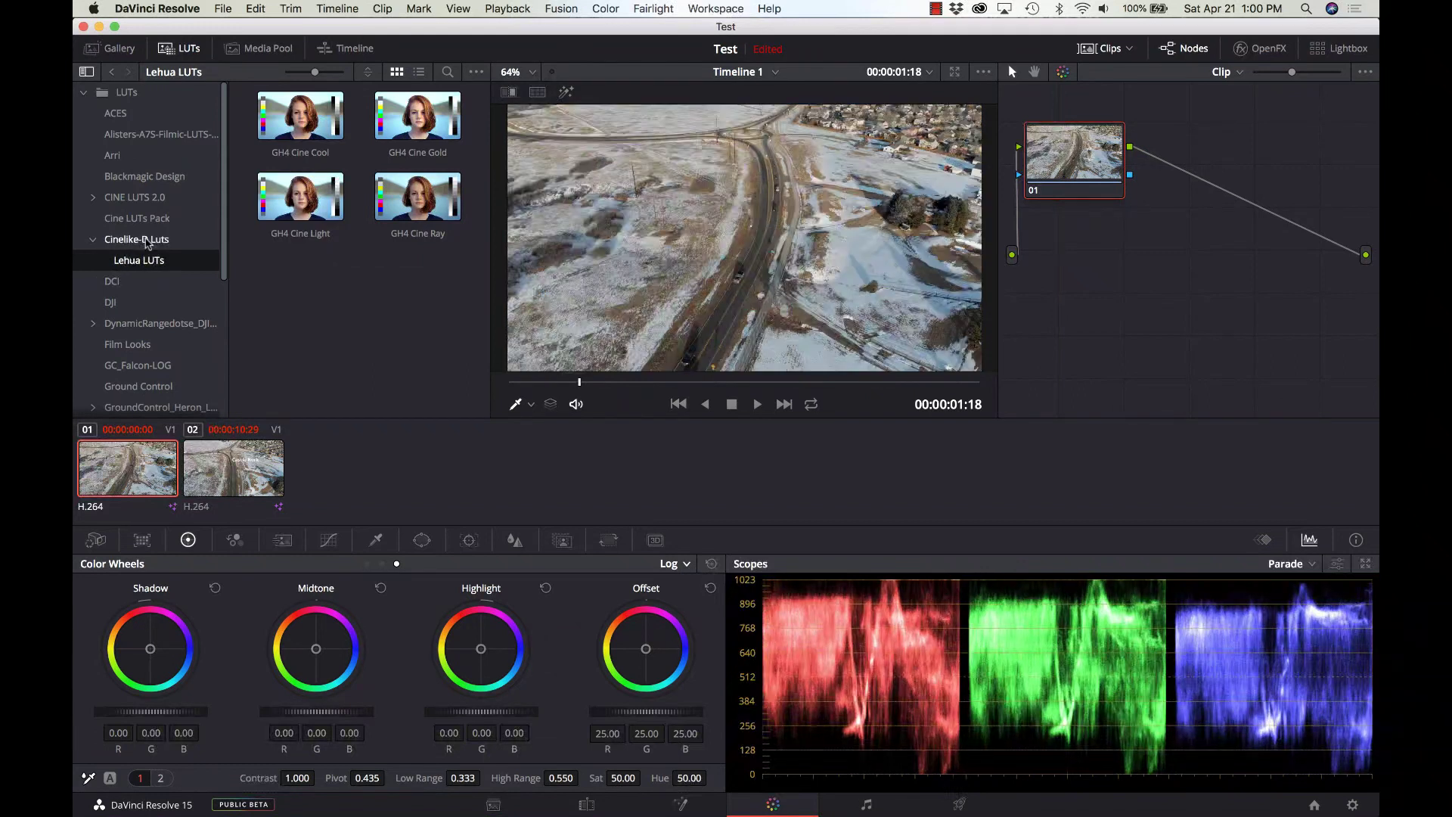
Step: Reset node 01's grade and apply the NoamKroll-Cine-D LUT from Cinelike-D Luts to it
click(147, 241)
double_click(309, 210)
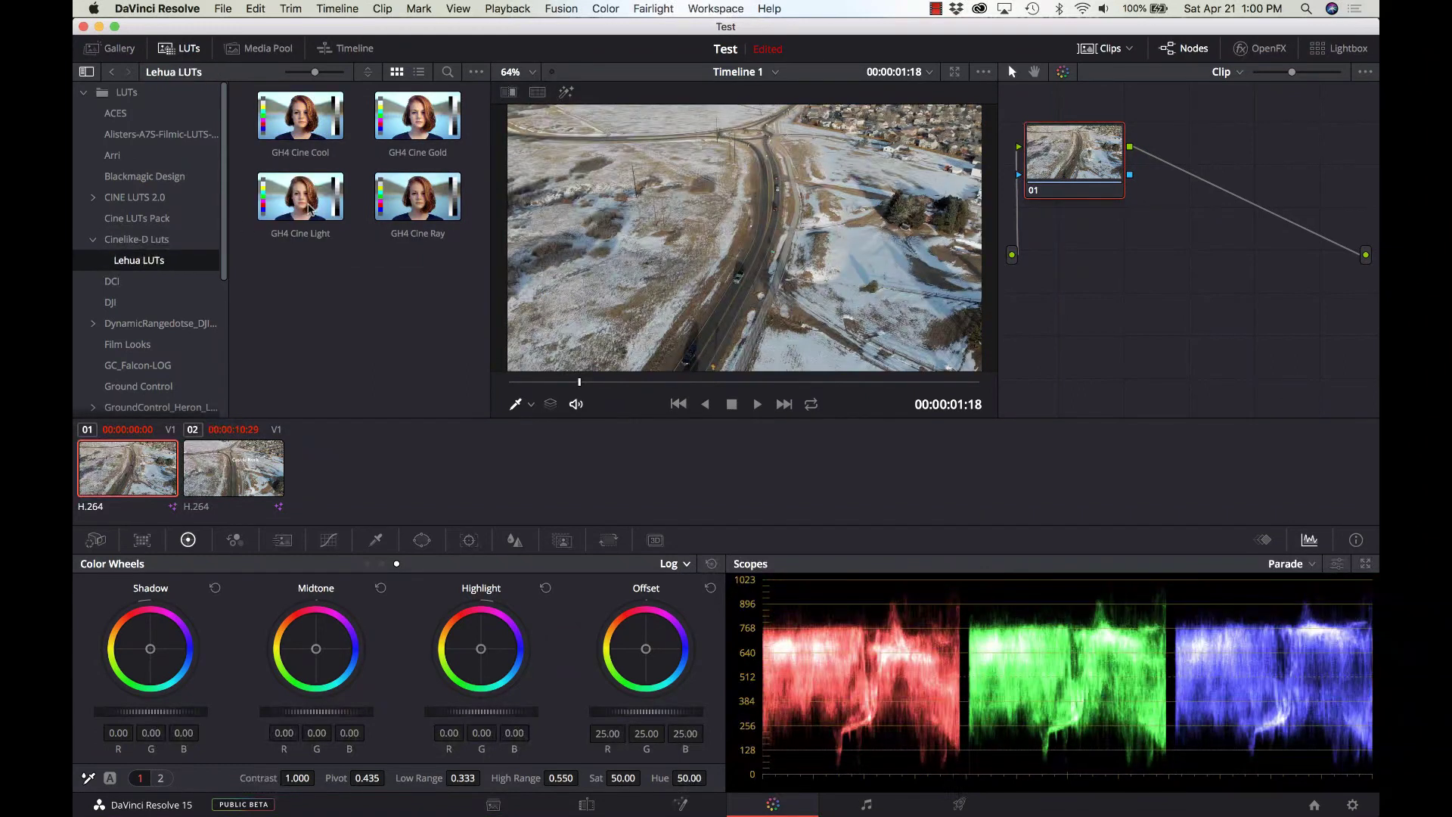
right_click(1096, 144)
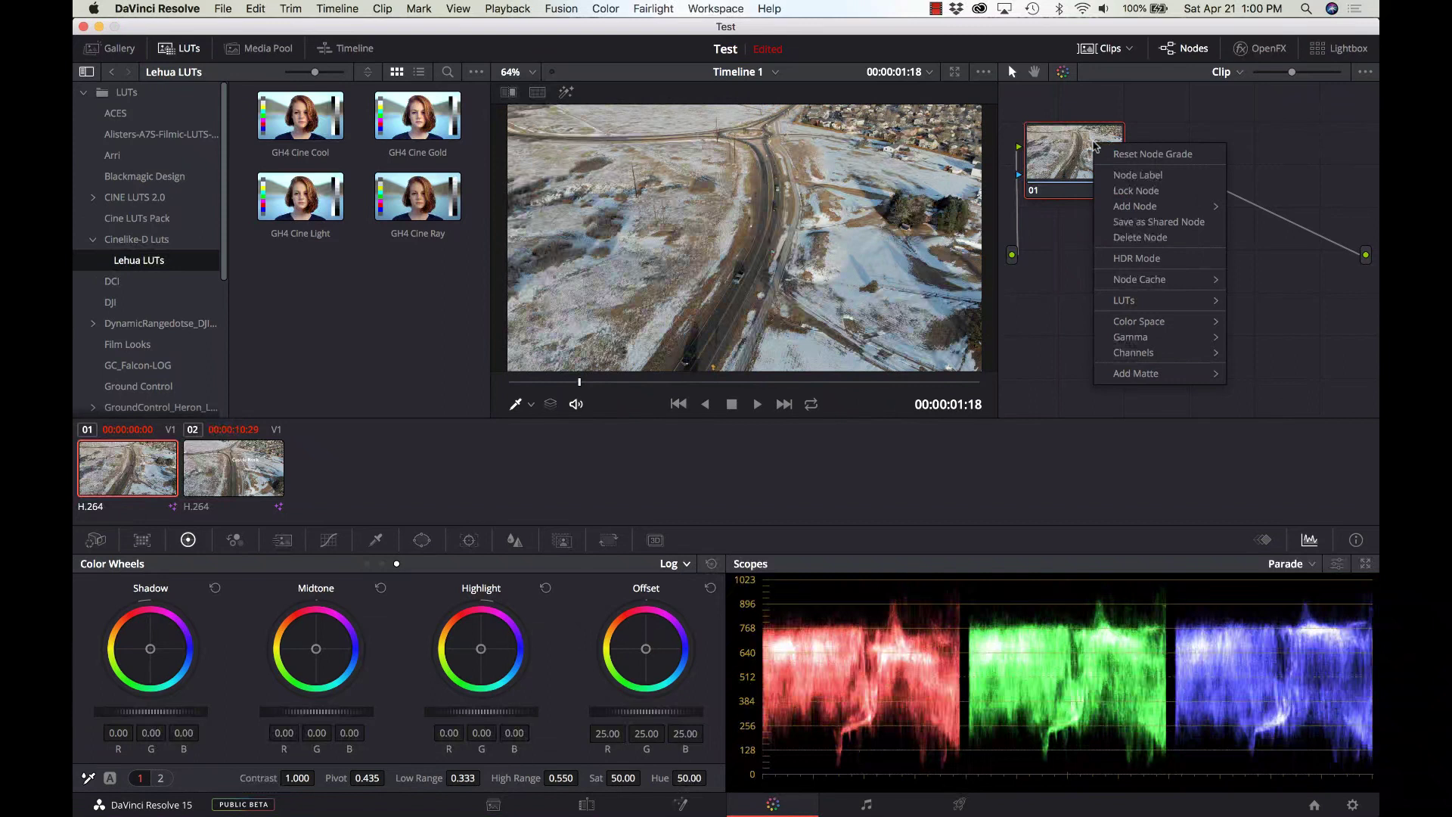
click(1124, 156)
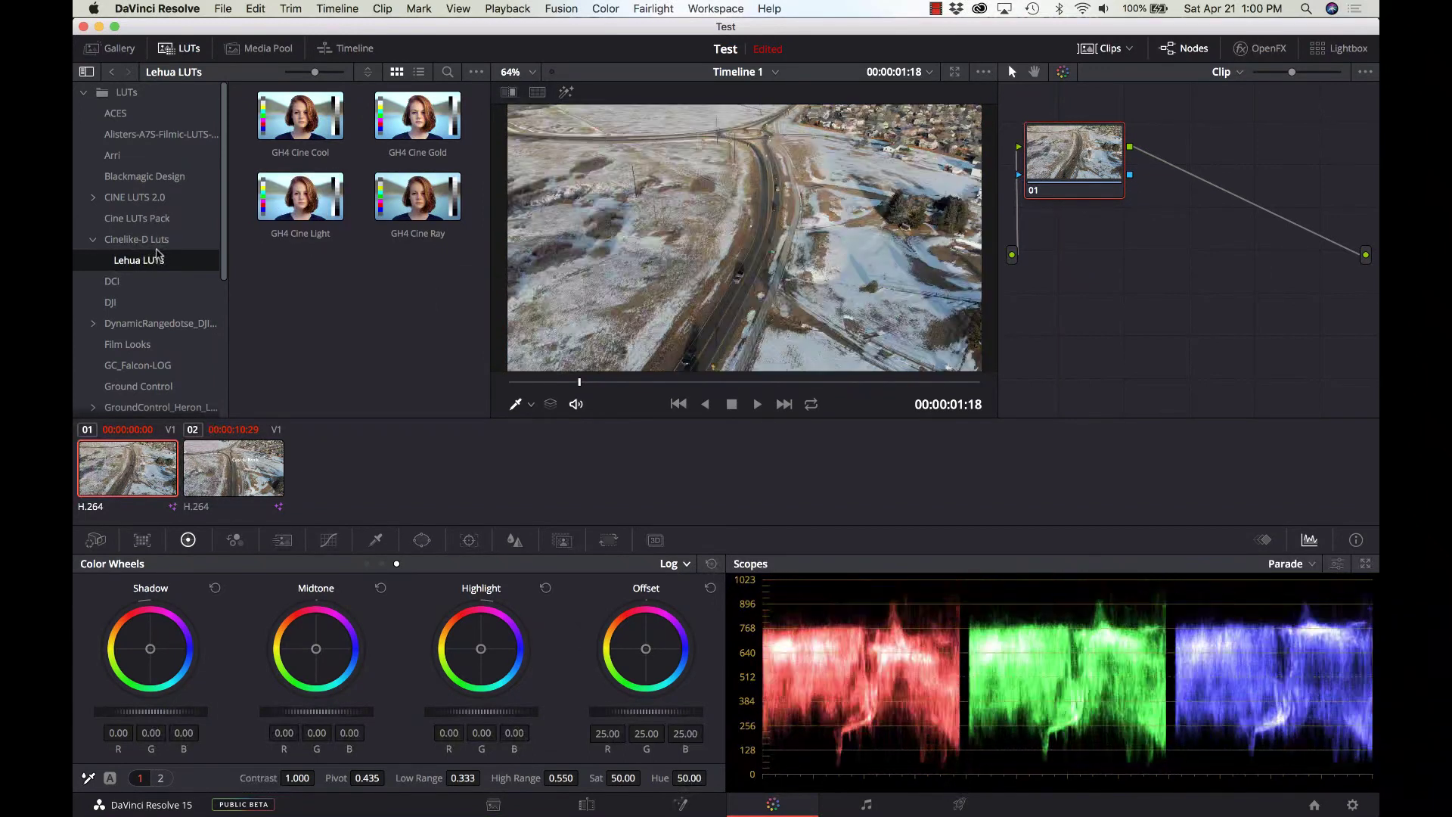
click(159, 245)
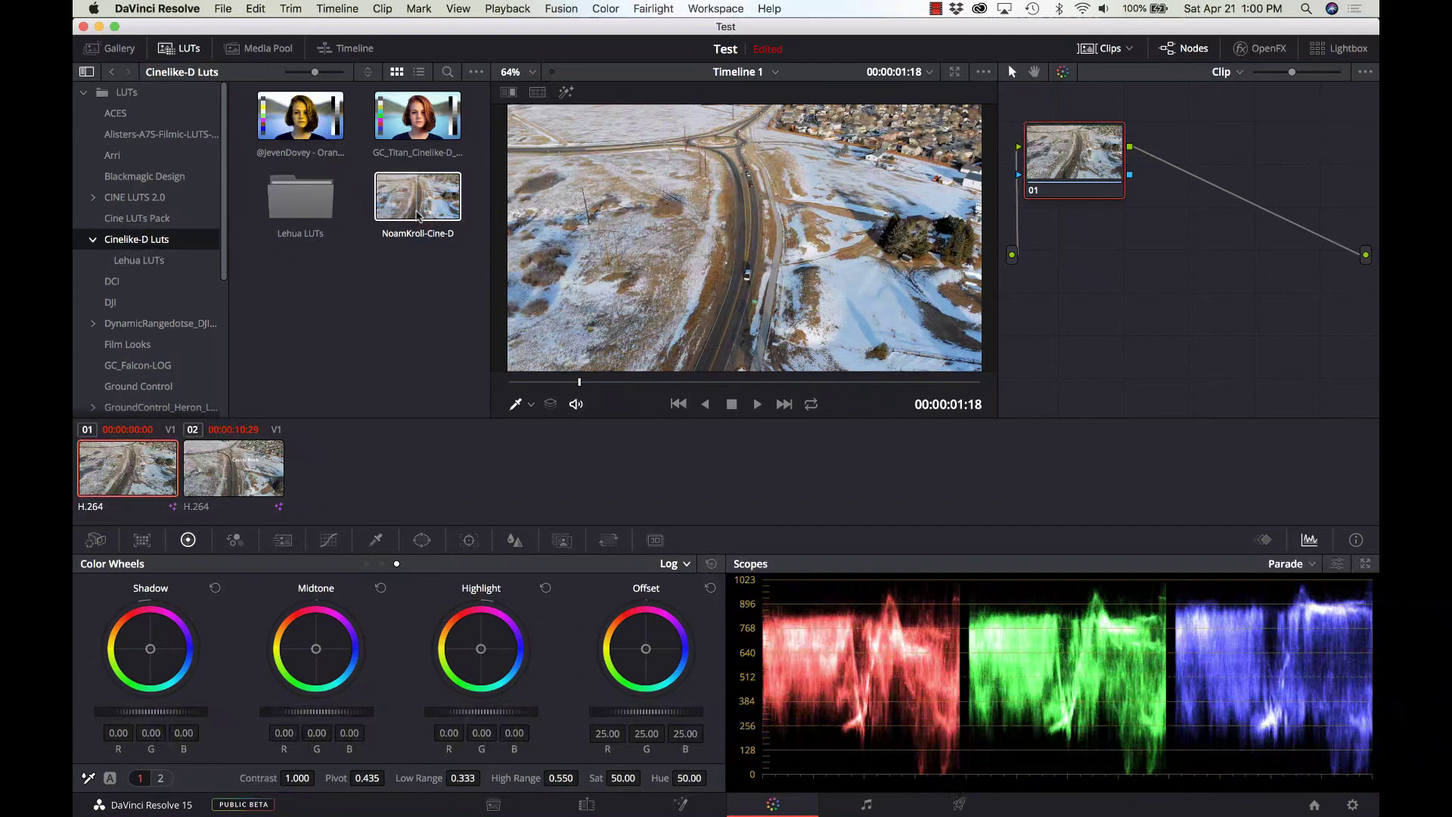
drag(418, 216, 1081, 159)
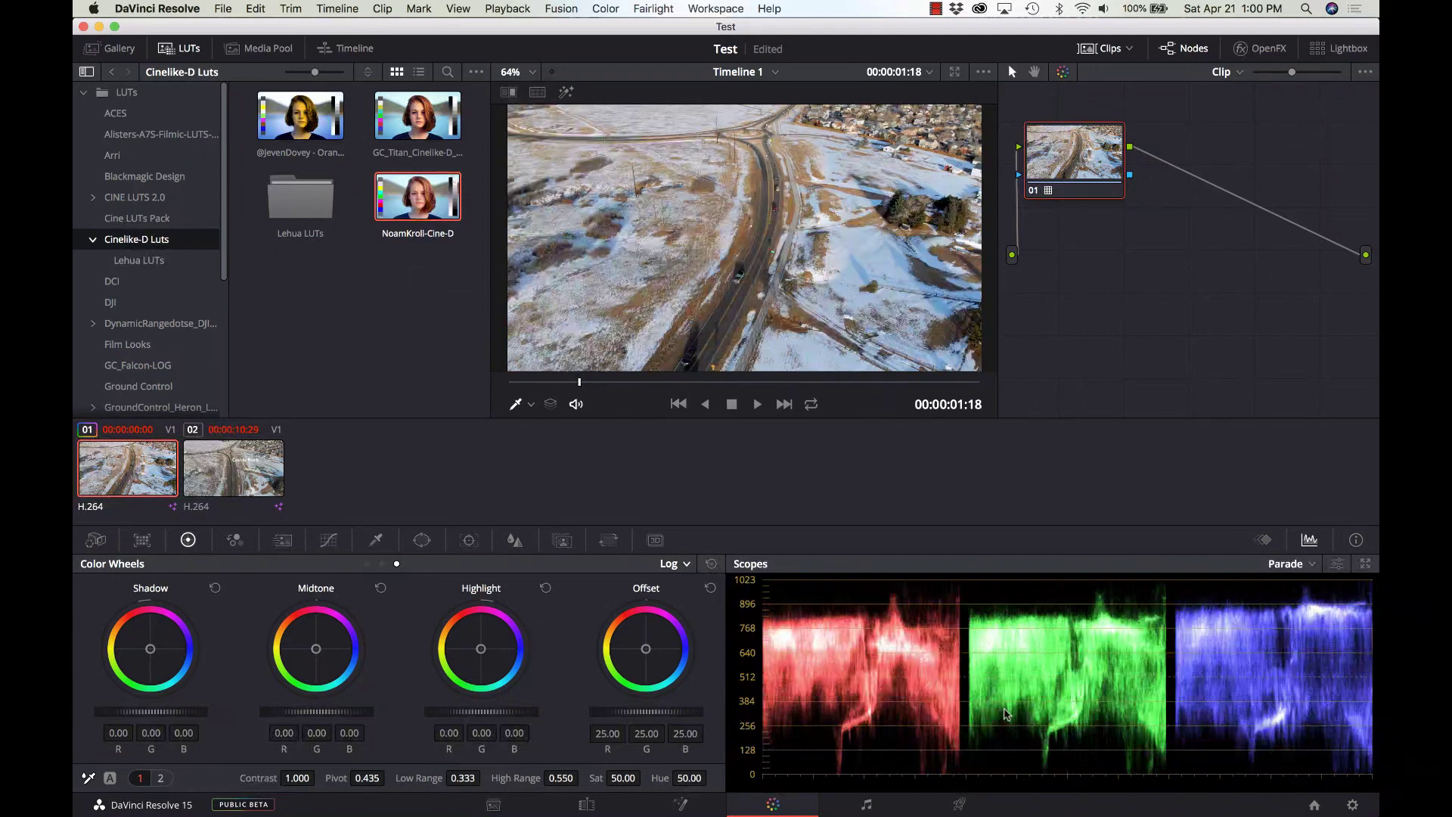
Step: Browse FairlightFX such as Noise Reduction on the Fairlight page, then return to the Edit page
click(869, 808)
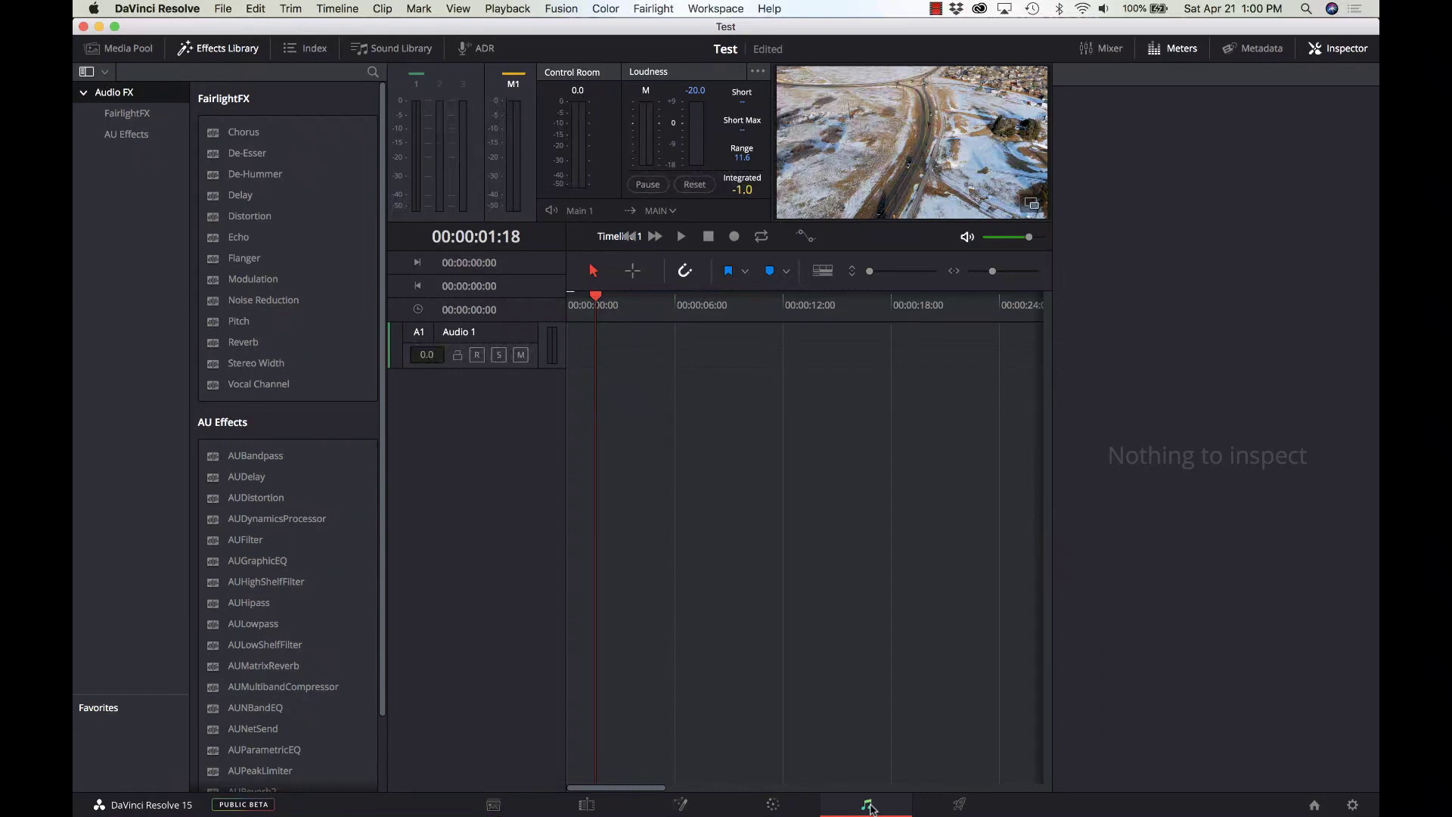
click(292, 308)
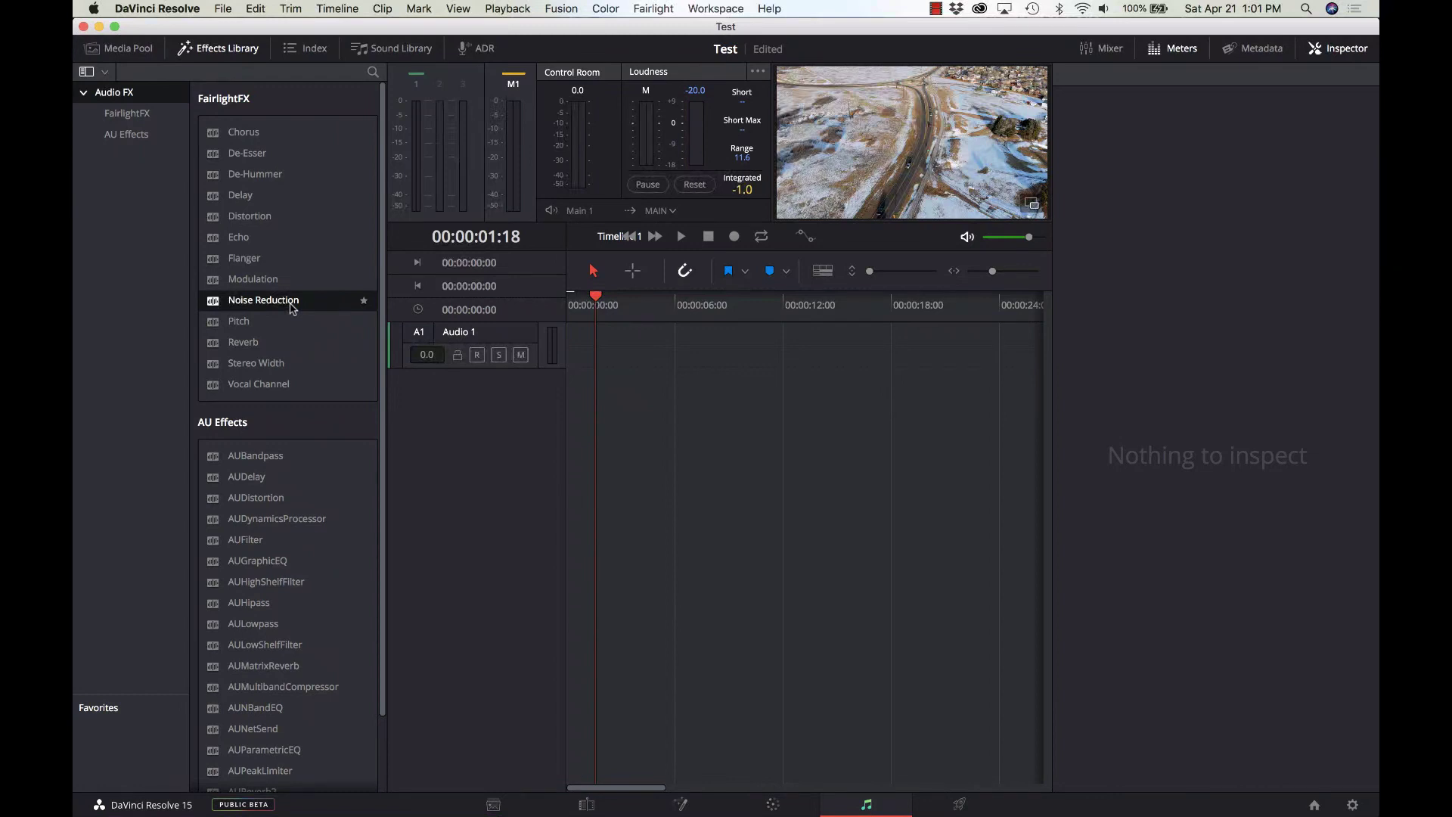
scroll(292, 308, down, 3)
scroll(292, 308, up, 3)
scroll(292, 308, down, 3)
scroll(292, 308, up, 3)
click(587, 806)
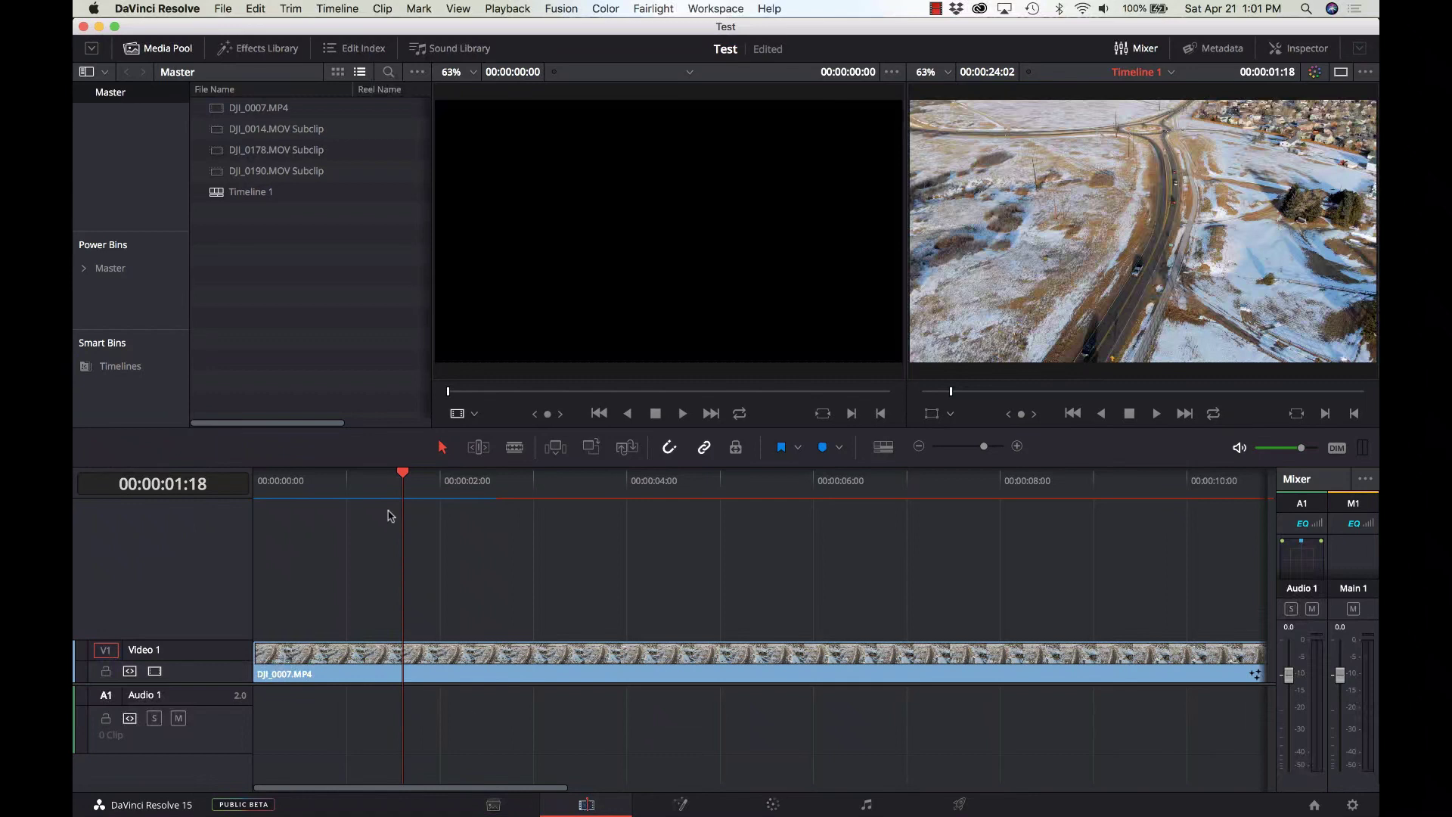
Step: Place the Lower 3rd Corporate Corners 1 Line title on Video 2 and show its settings in the Inspector
click(249, 50)
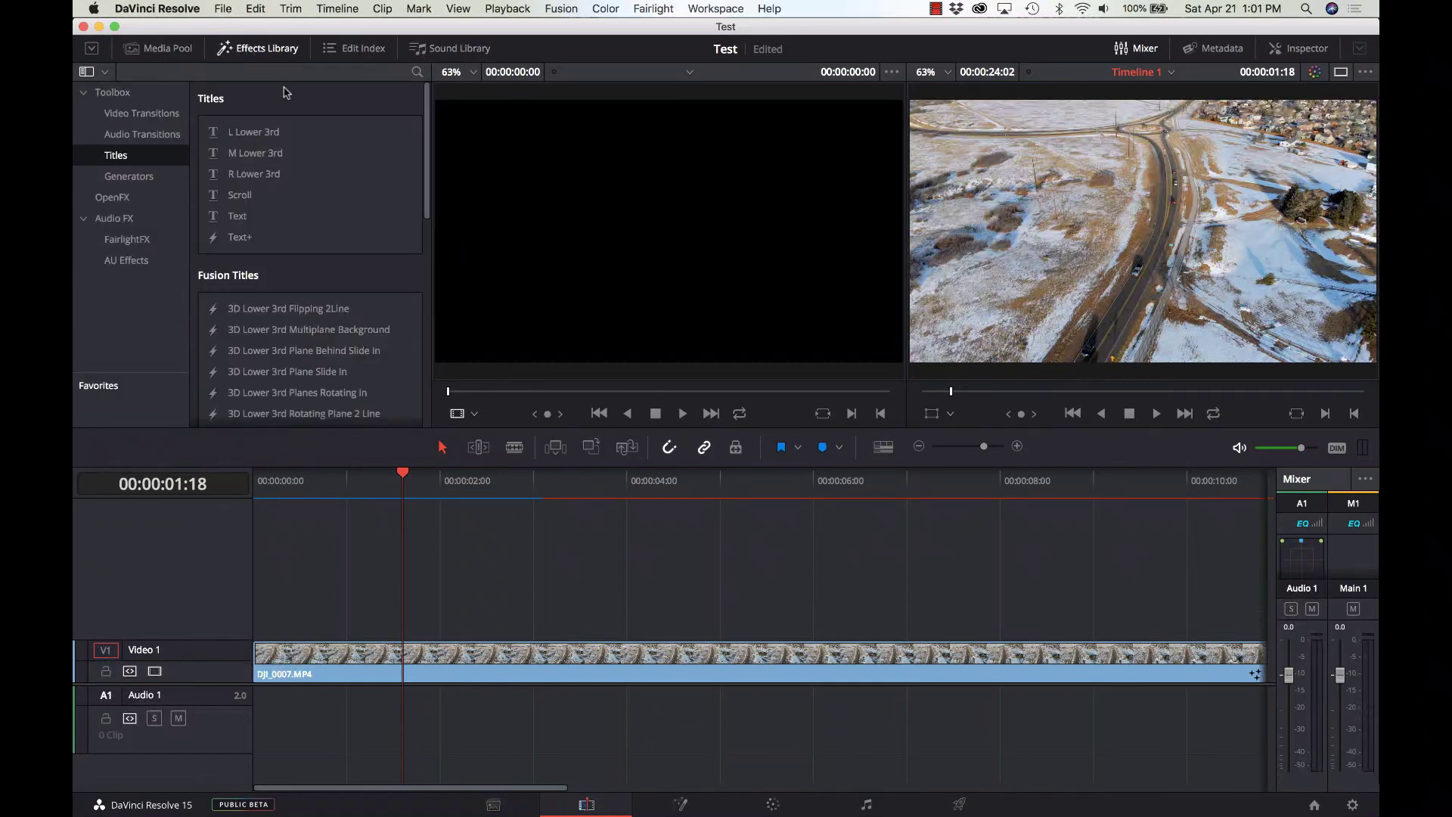
scroll(306, 180, down, 3)
scroll(306, 180, down, 7)
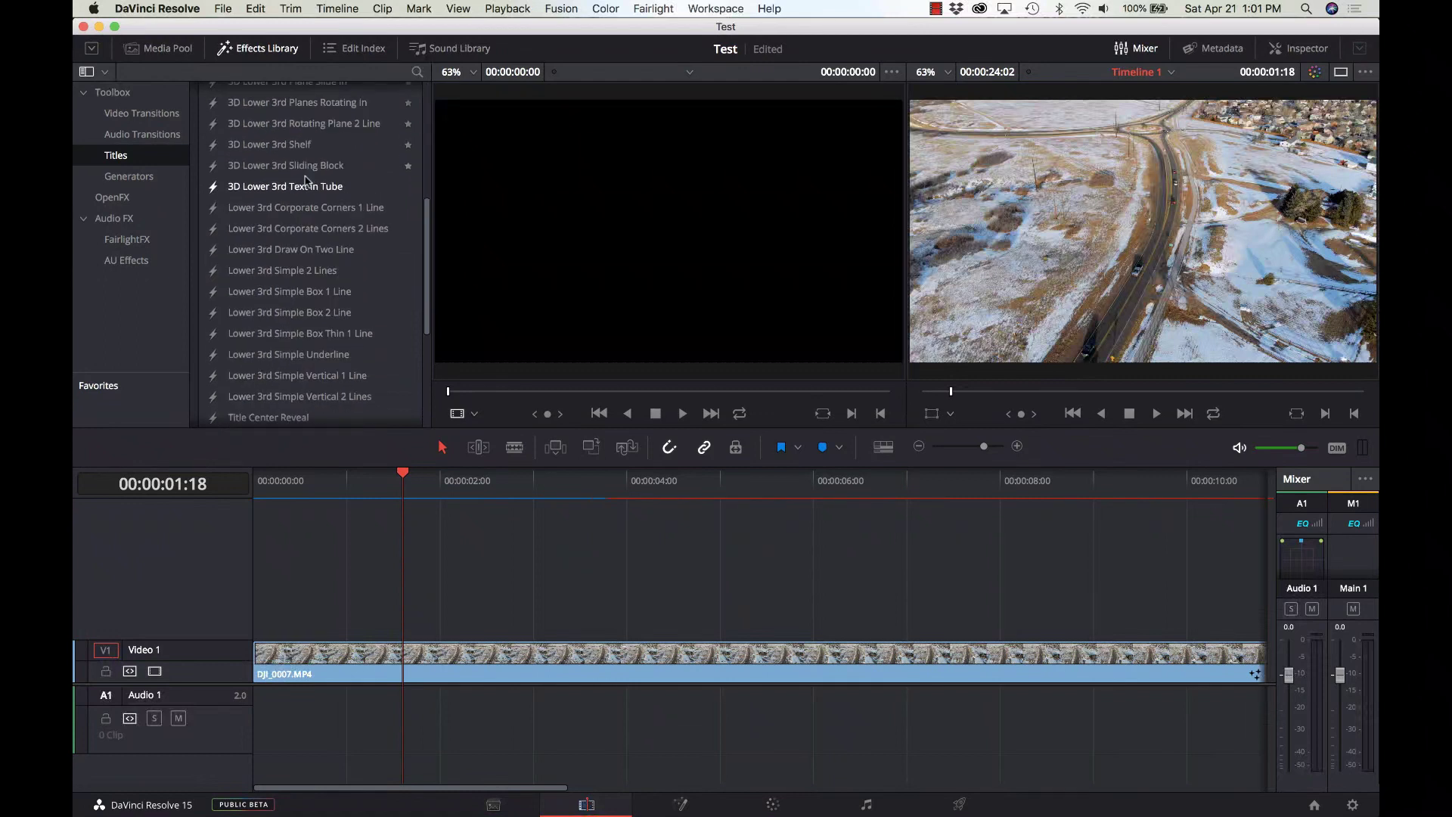
scroll(306, 180, up, 4)
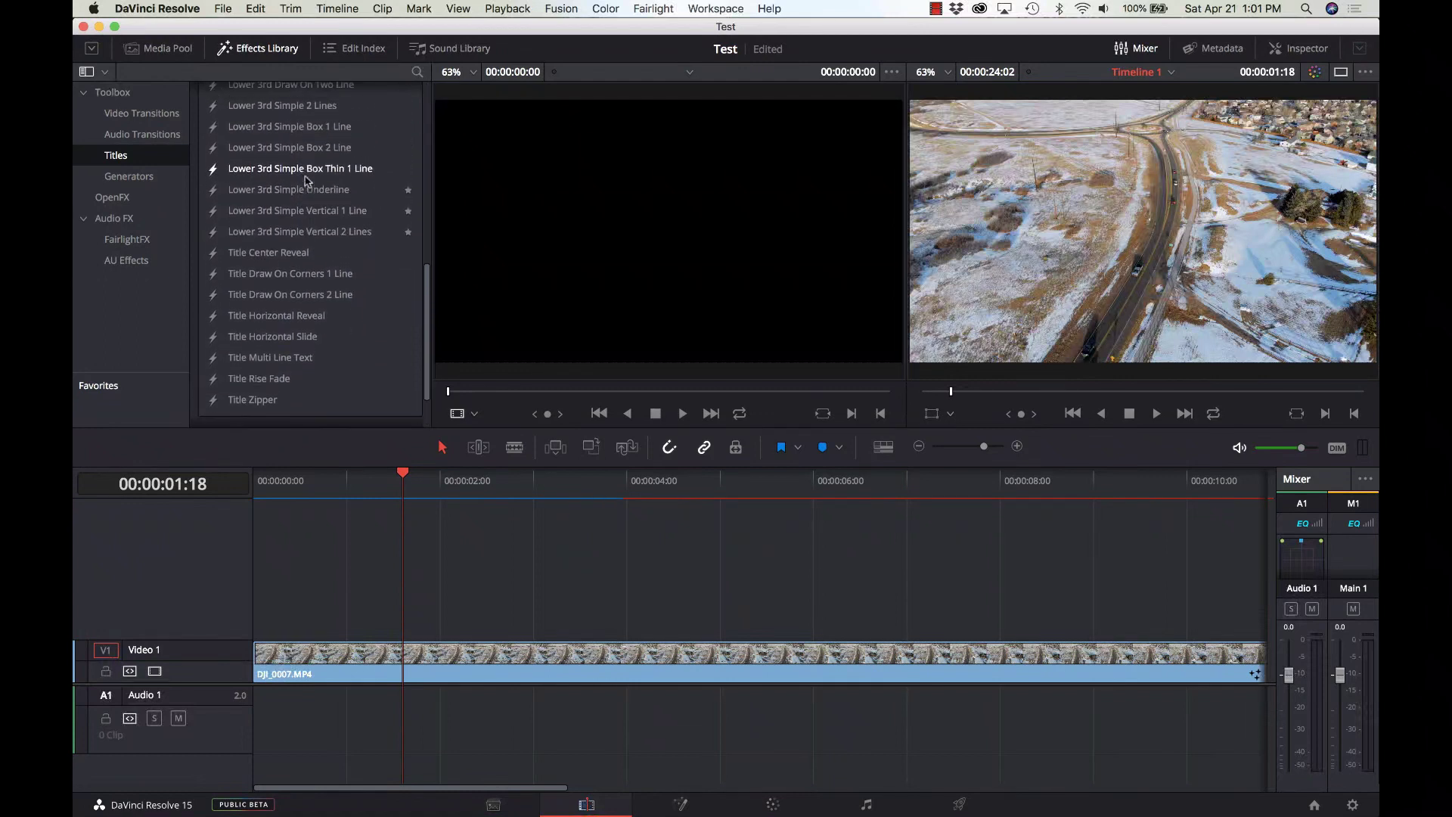
scroll(306, 180, up, 4)
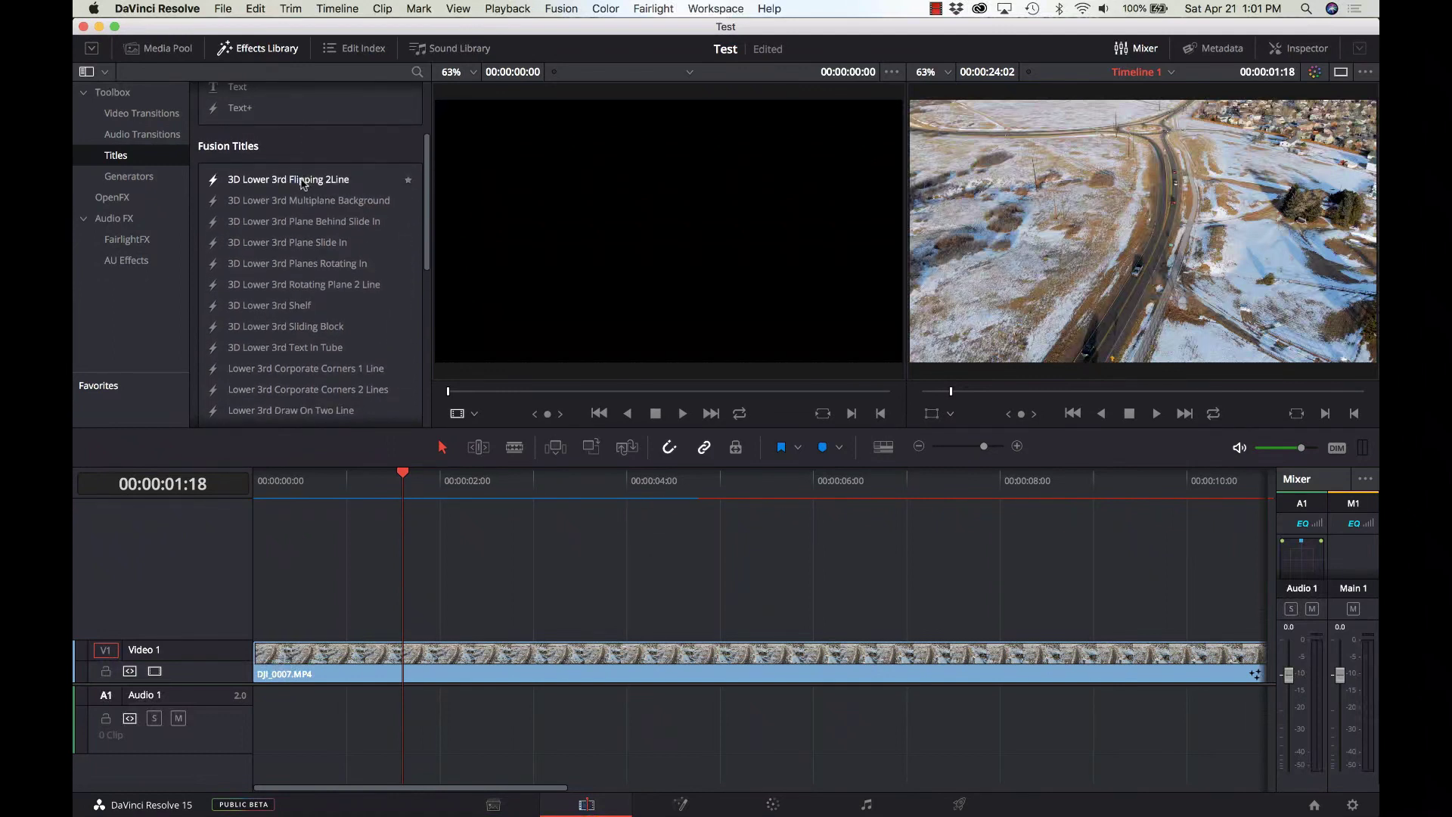
click(328, 375)
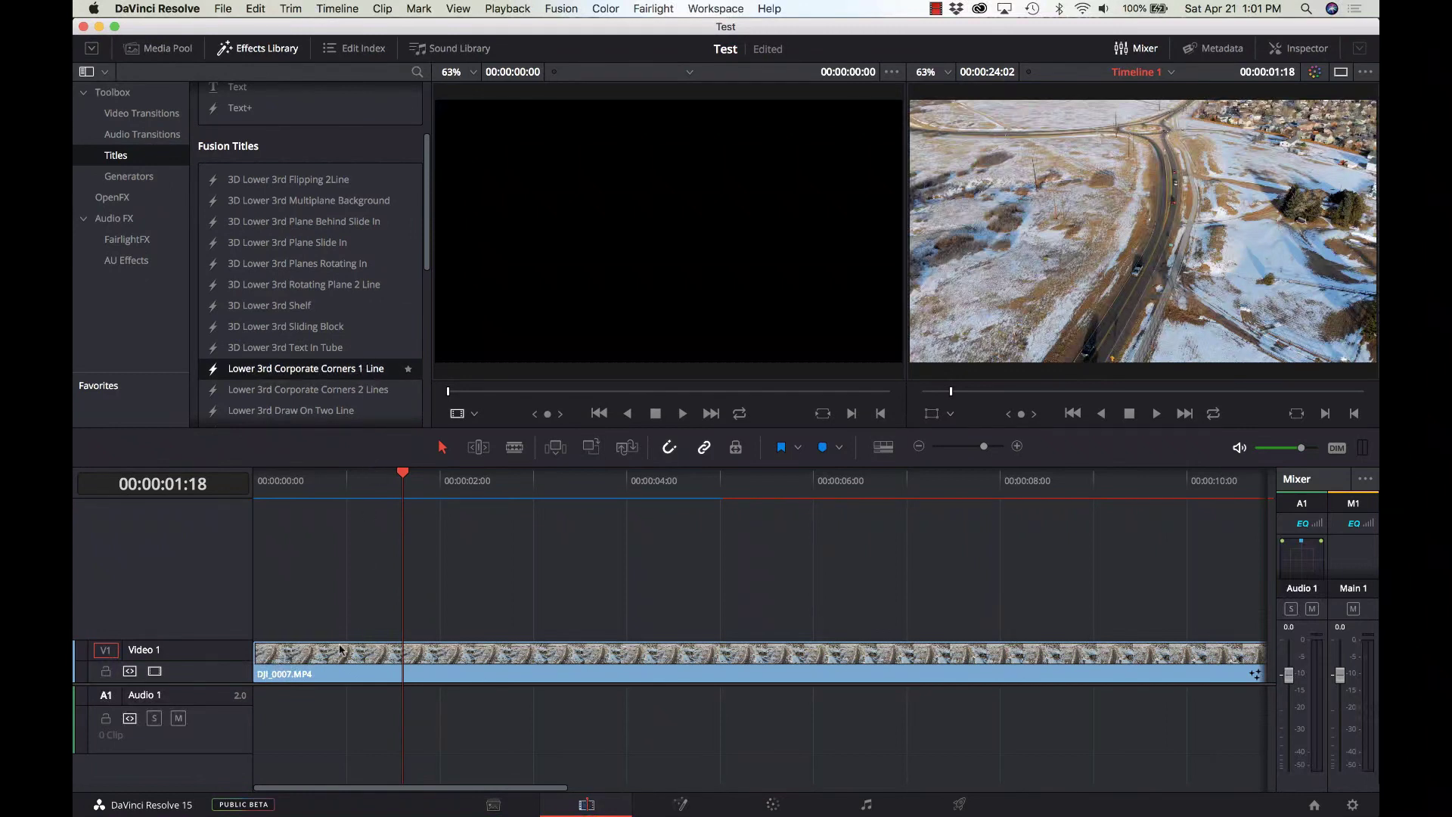
drag(351, 625, 350, 626)
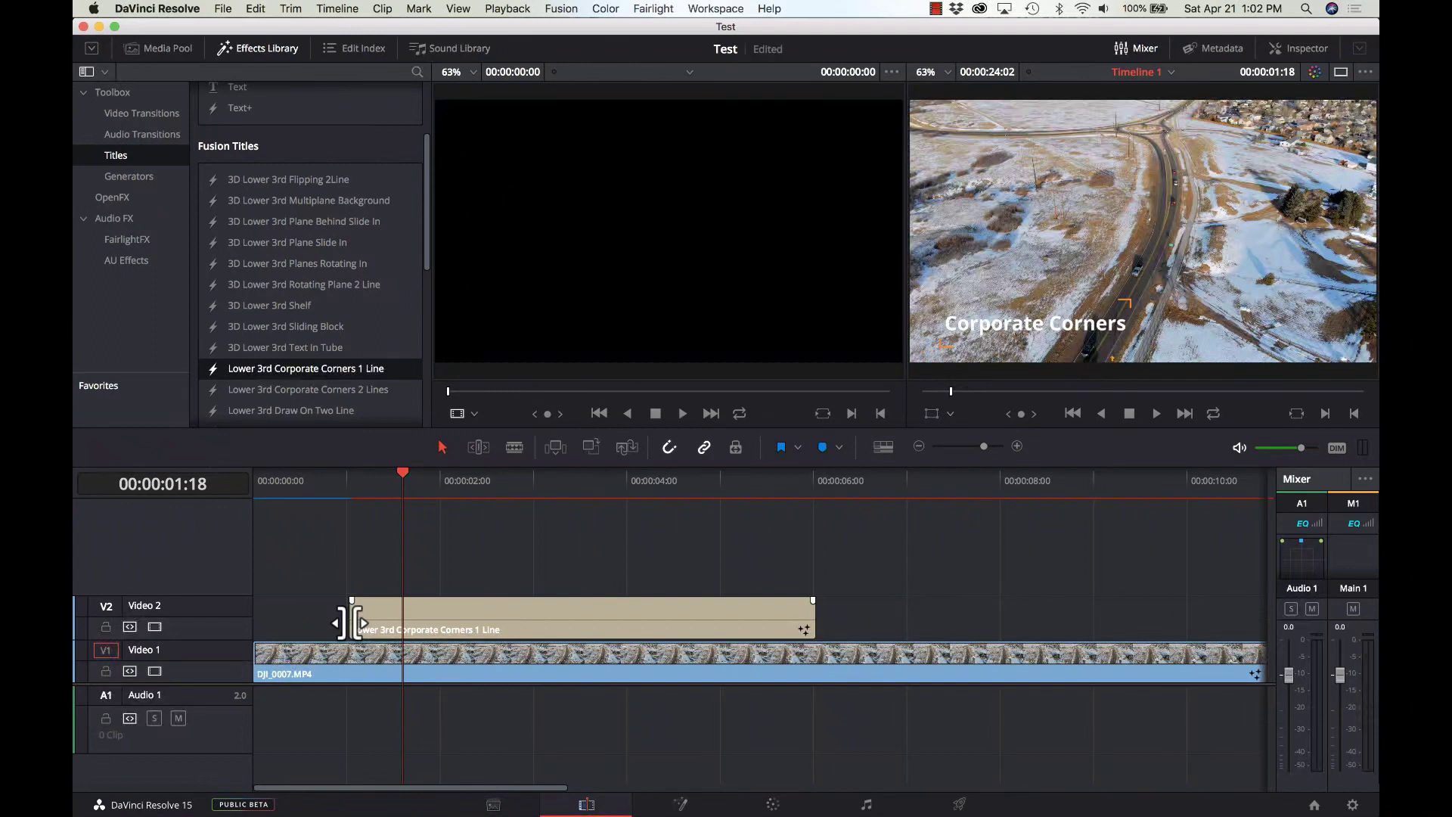
click(492, 623)
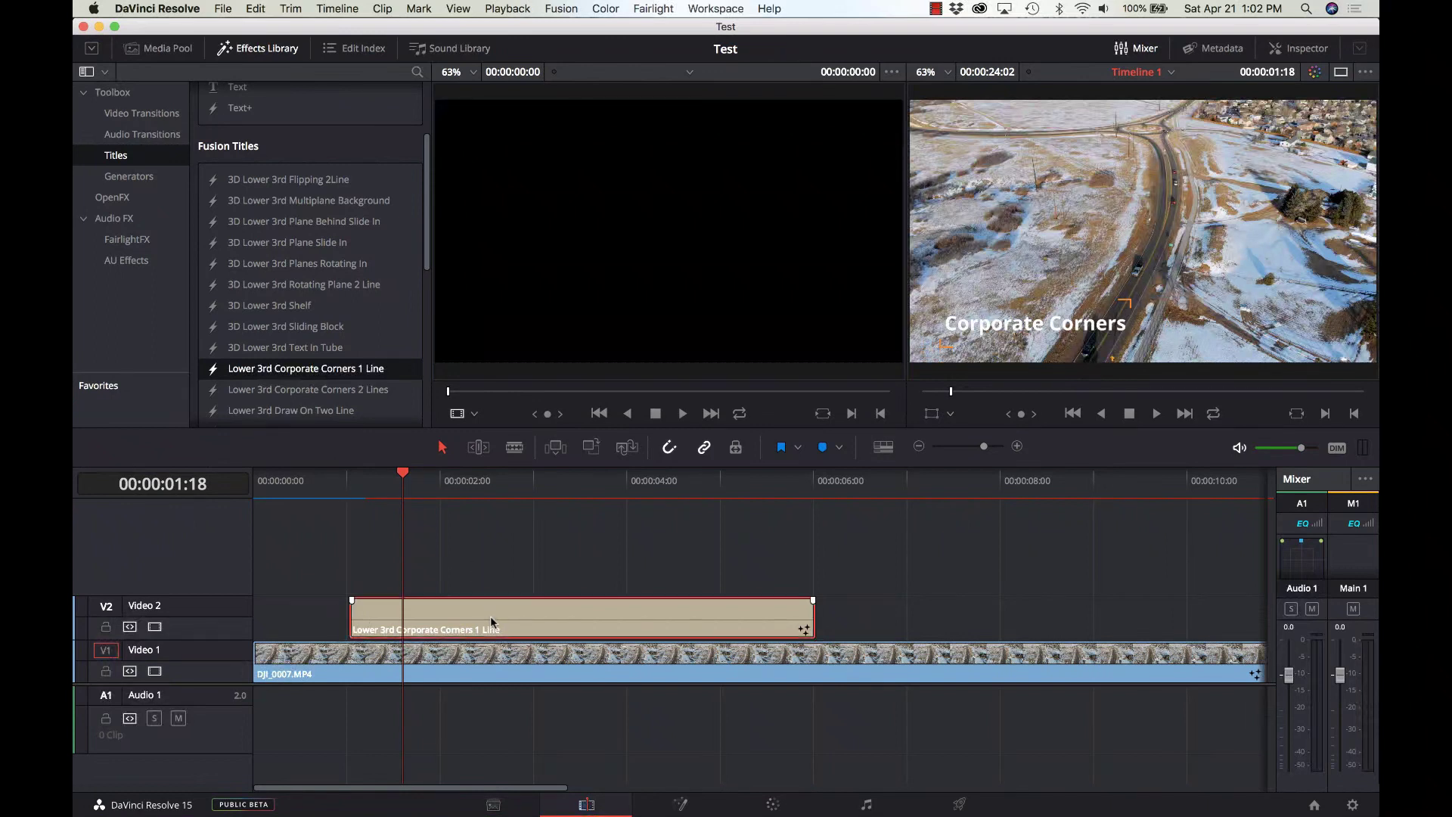
click(1301, 50)
Step: Scroll the Inspector to review the title's orange colour (Red 1.0, Green 0.54, Blue 0.0)
scroll(1252, 338, down, 10)
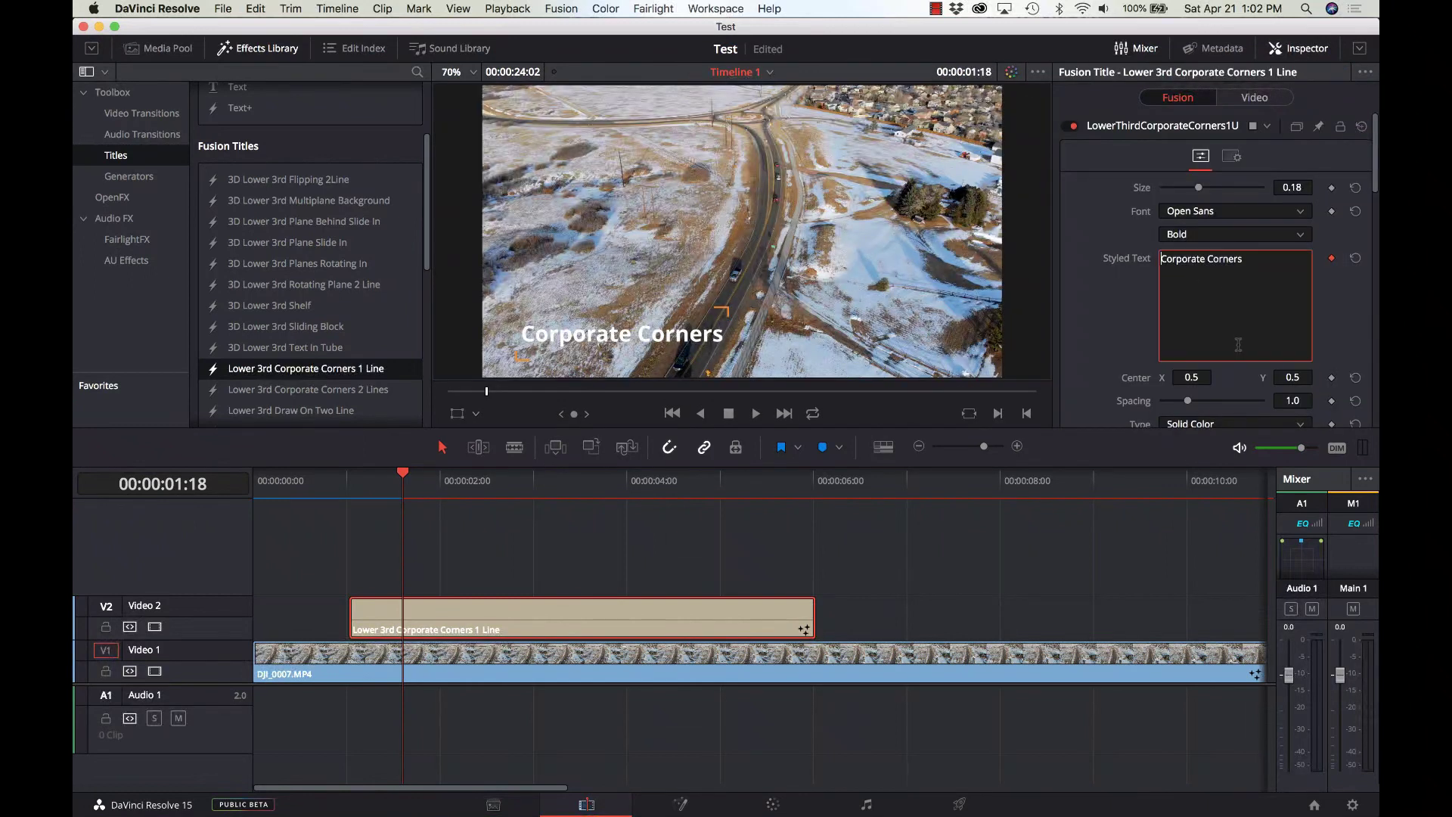
scroll(1238, 344, down, 3)
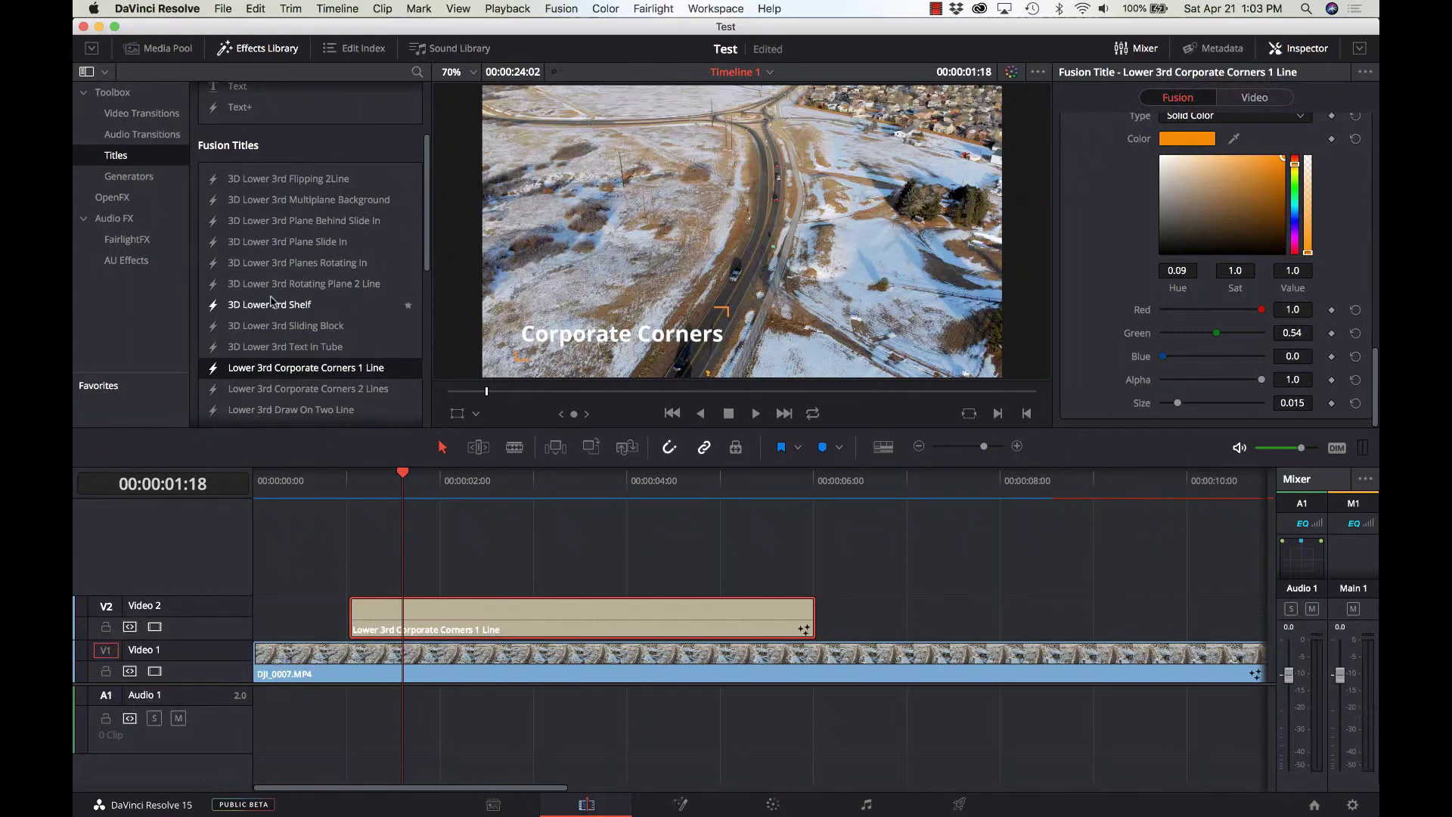
scroll(257, 301, down, 10)
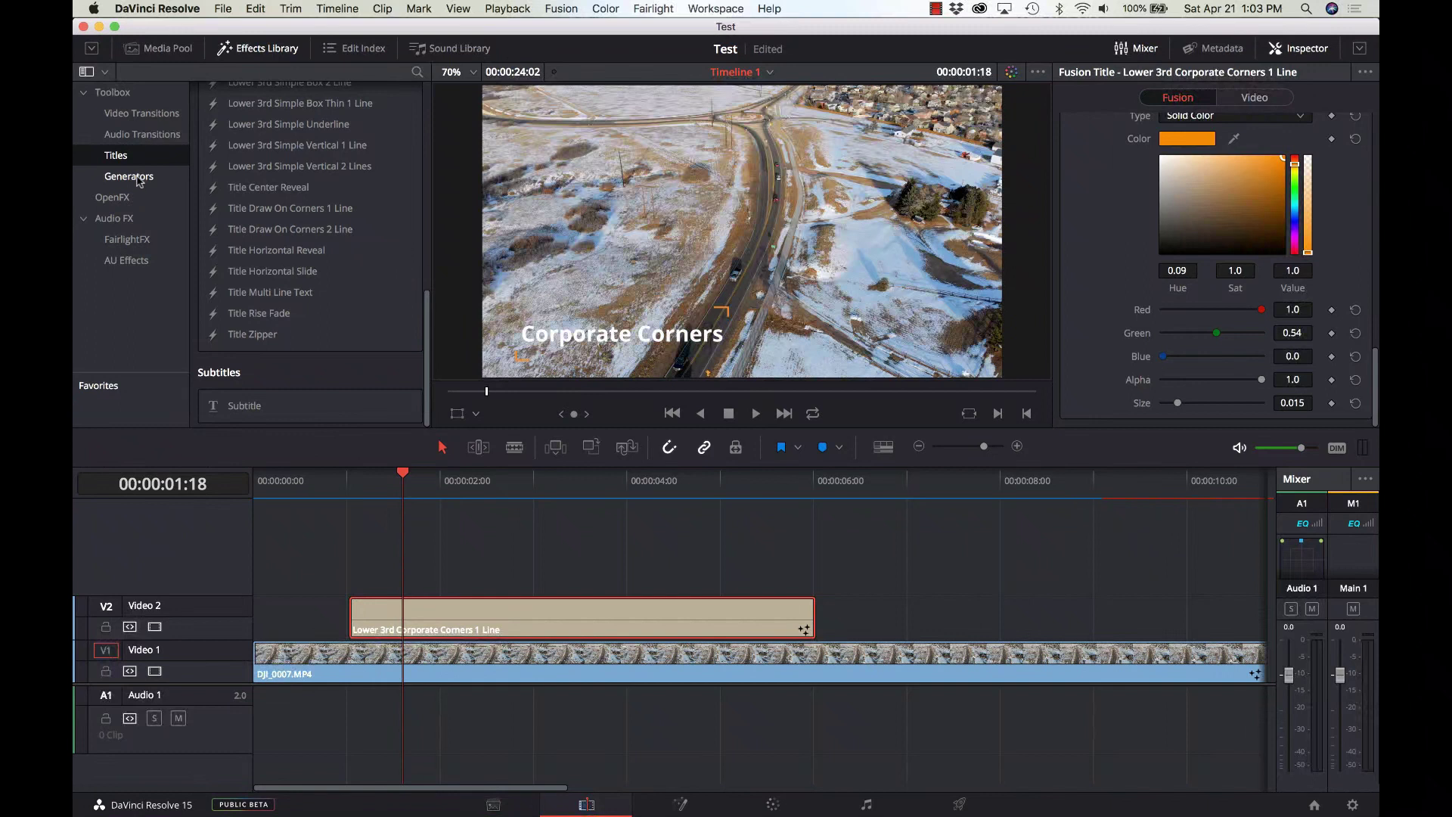
Step: Browse Video Transitions, Audio Transitions and Titles, ending on Generators like 10 Step and Solid Color
click(143, 133)
click(146, 114)
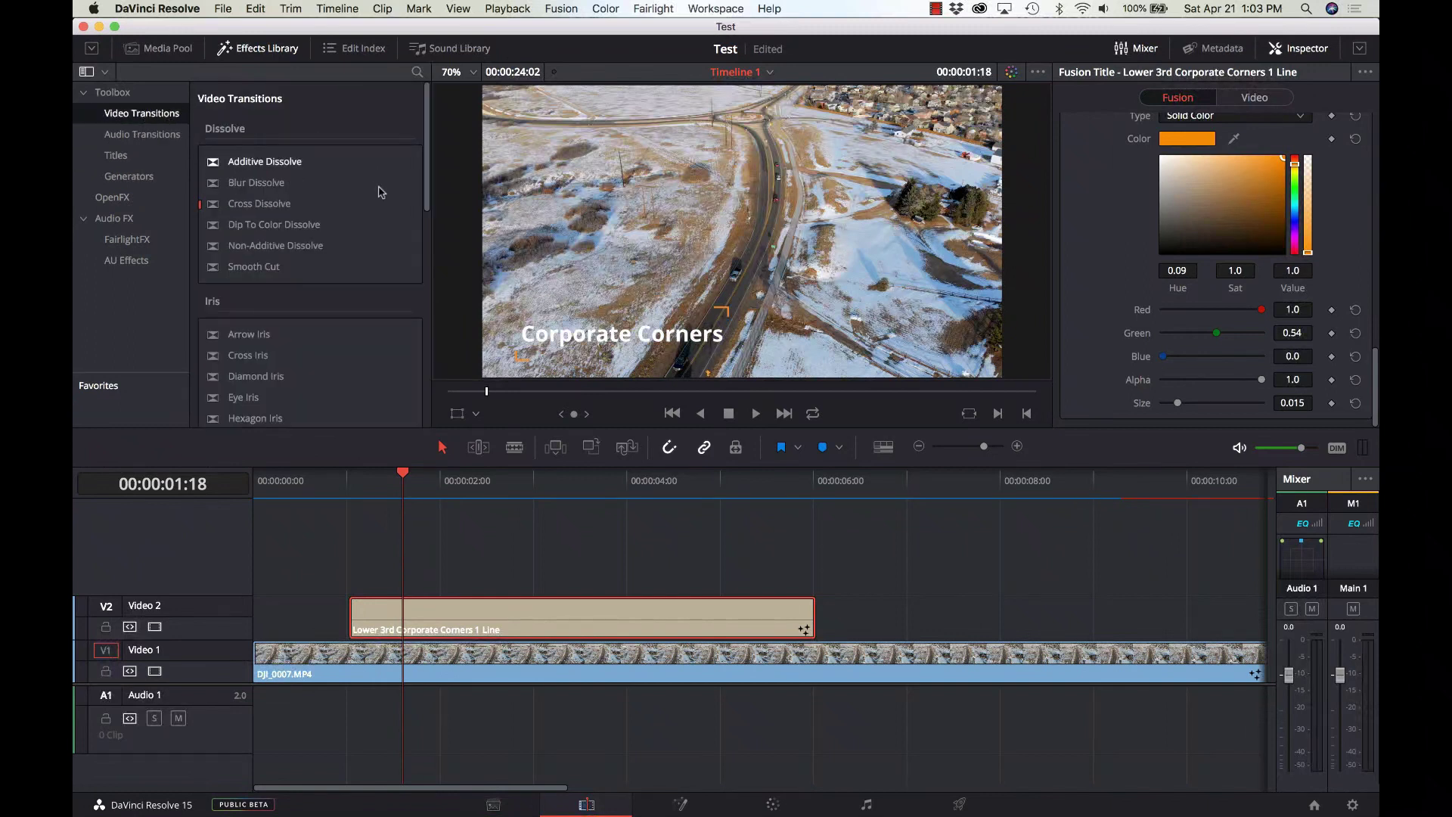
scroll(367, 227, down, 5)
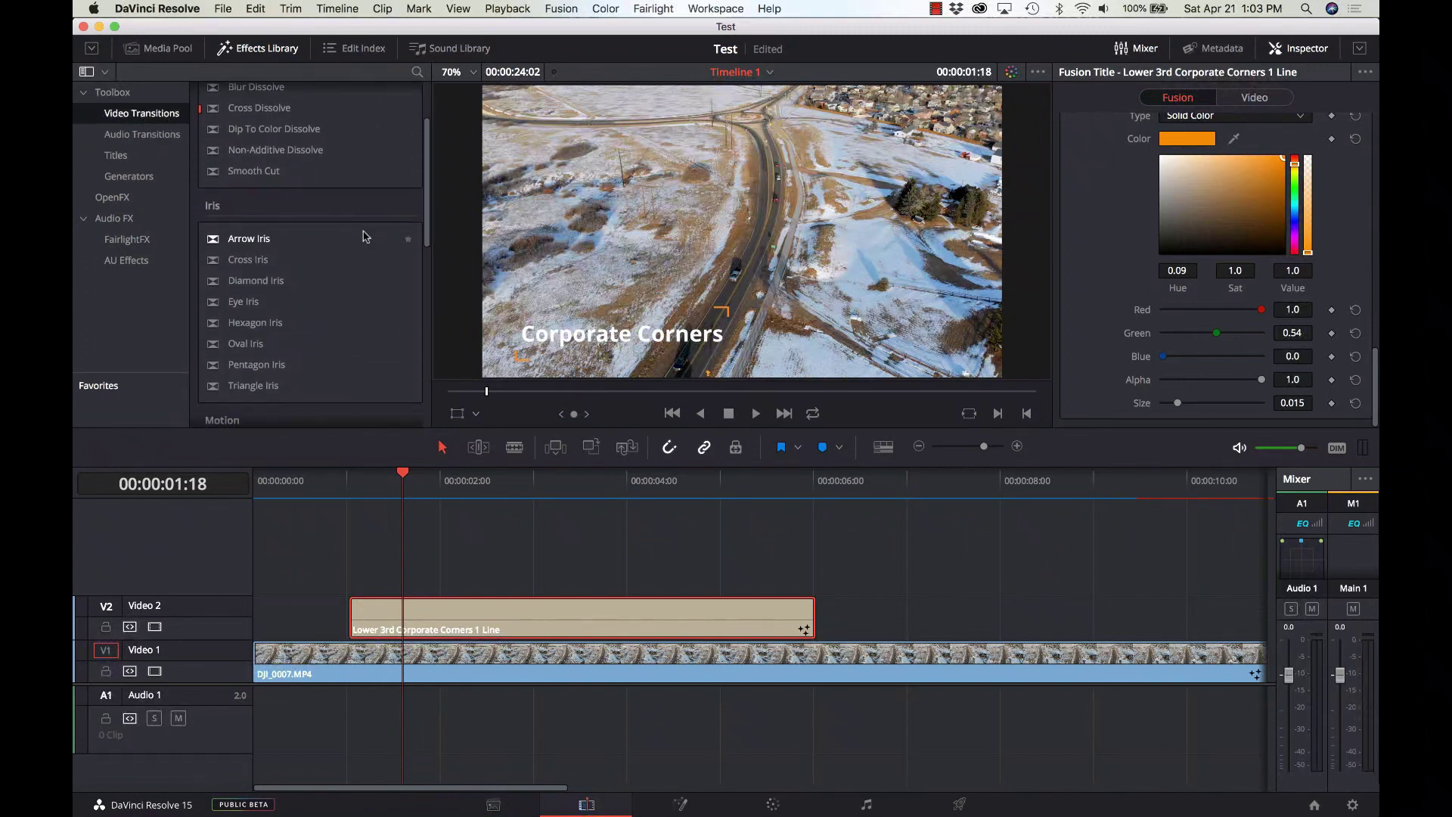
scroll(366, 236, down, 3)
scroll(365, 236, down, 15)
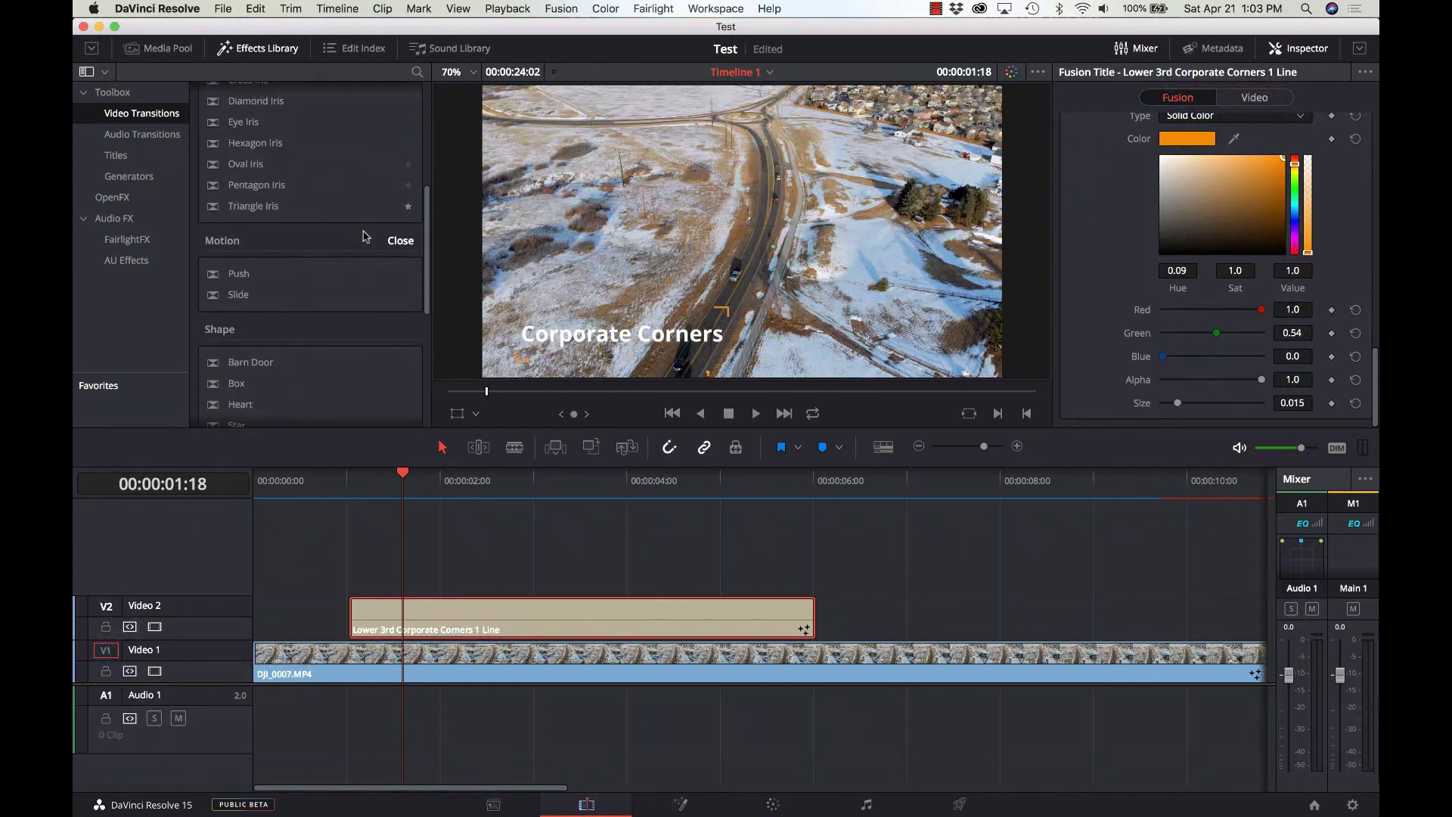
scroll(366, 236, down, 7)
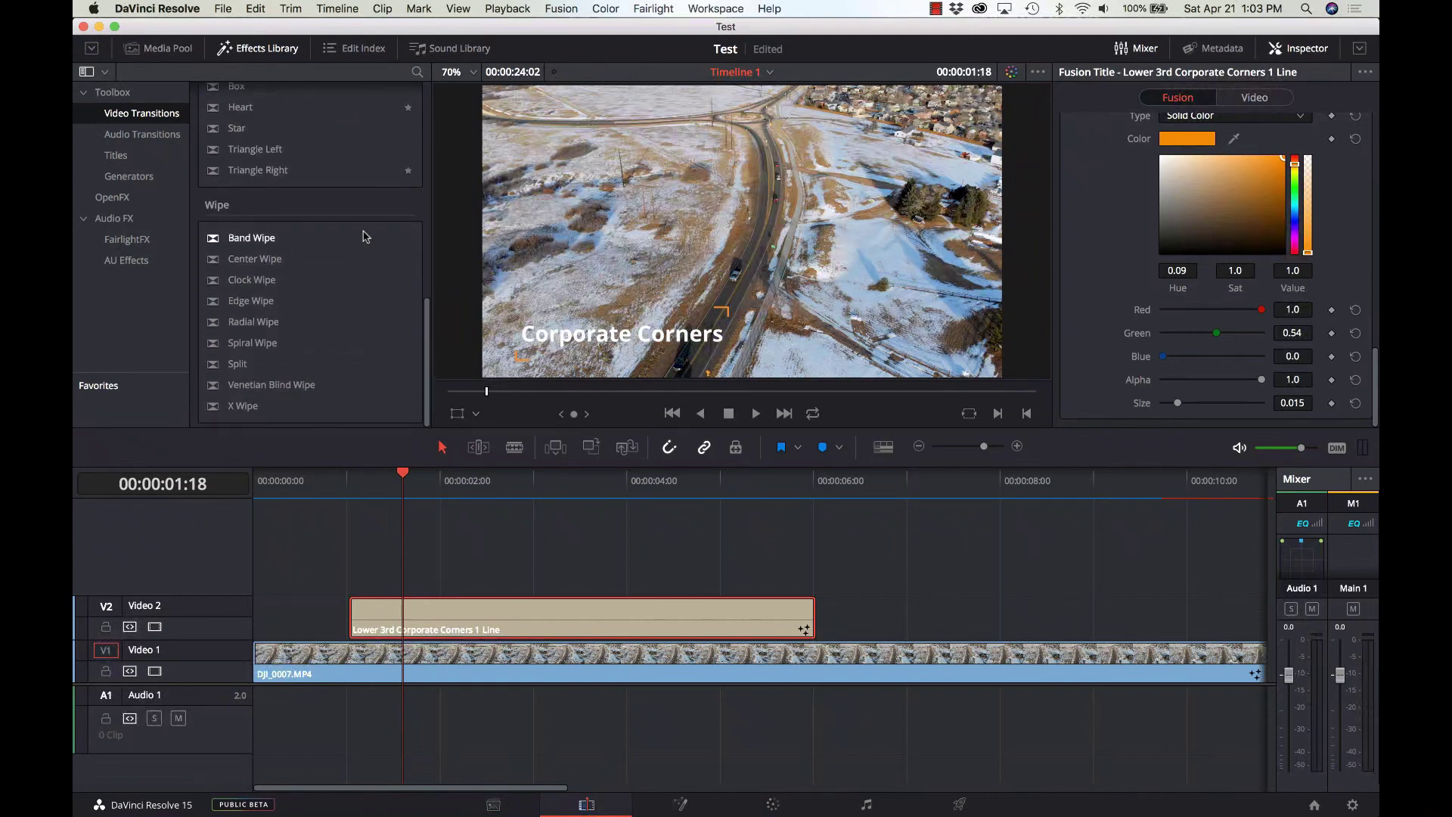
scroll(365, 236, up, 20)
scroll(366, 234, up, 8)
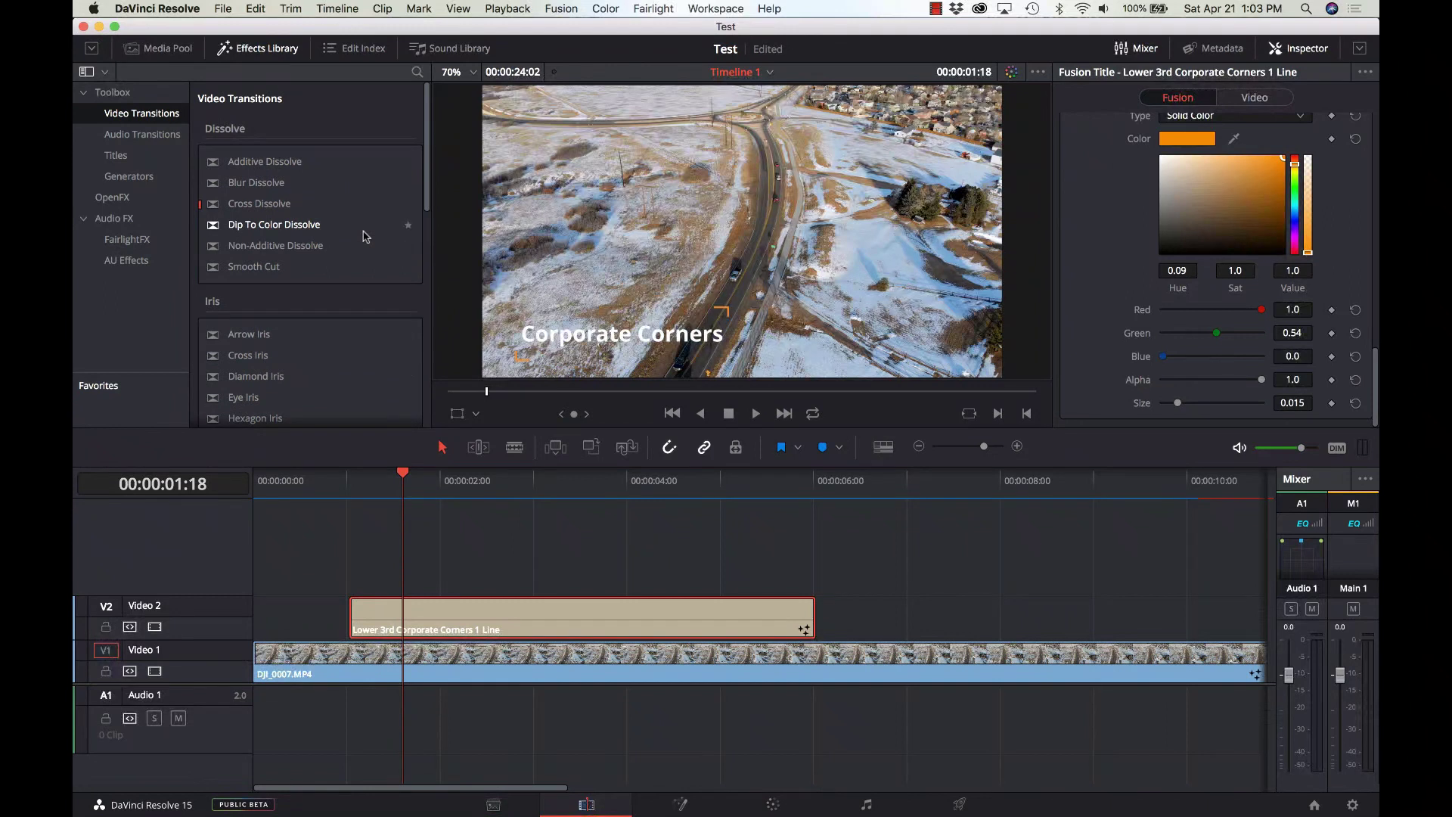
click(139, 143)
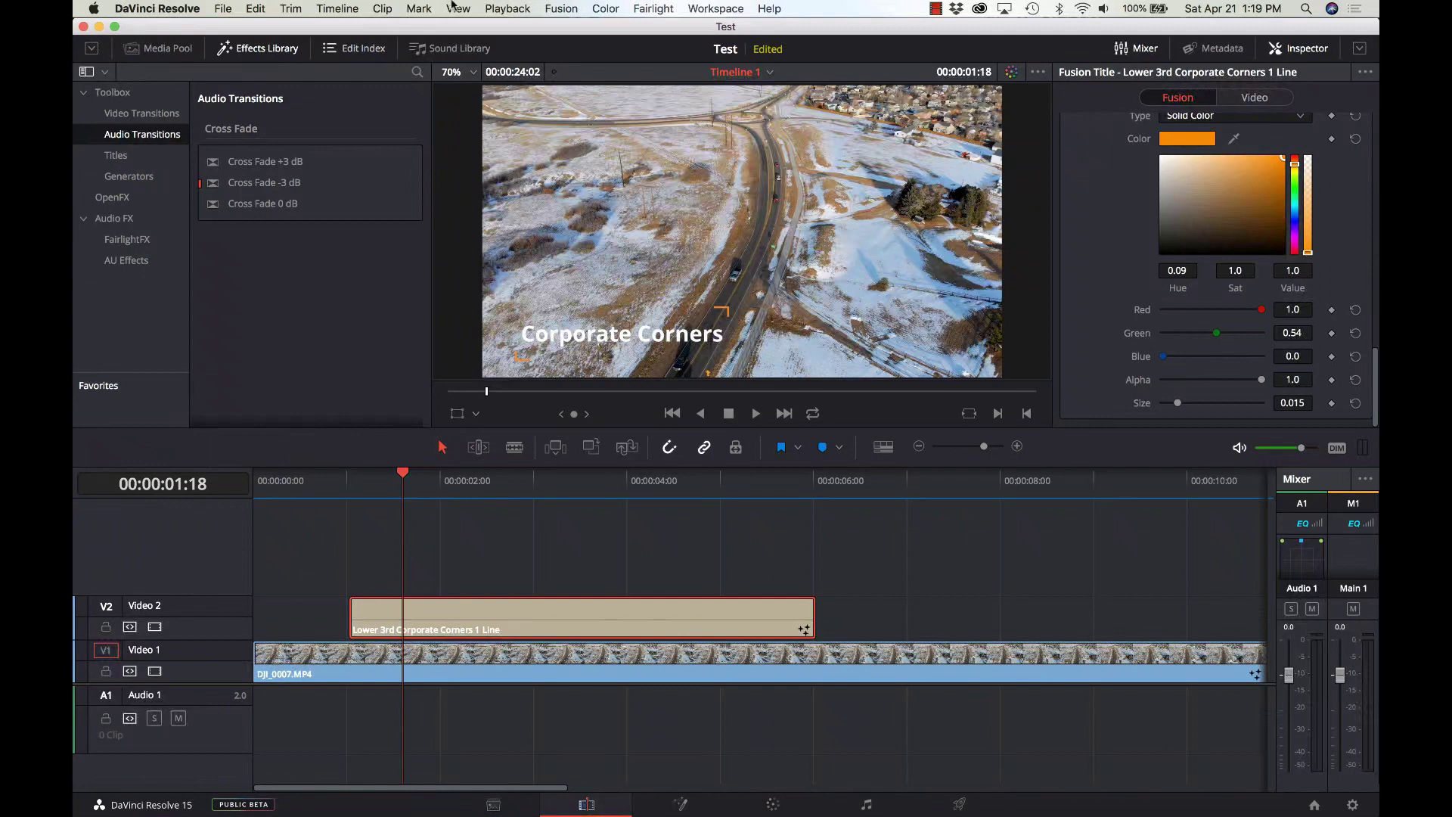
click(132, 157)
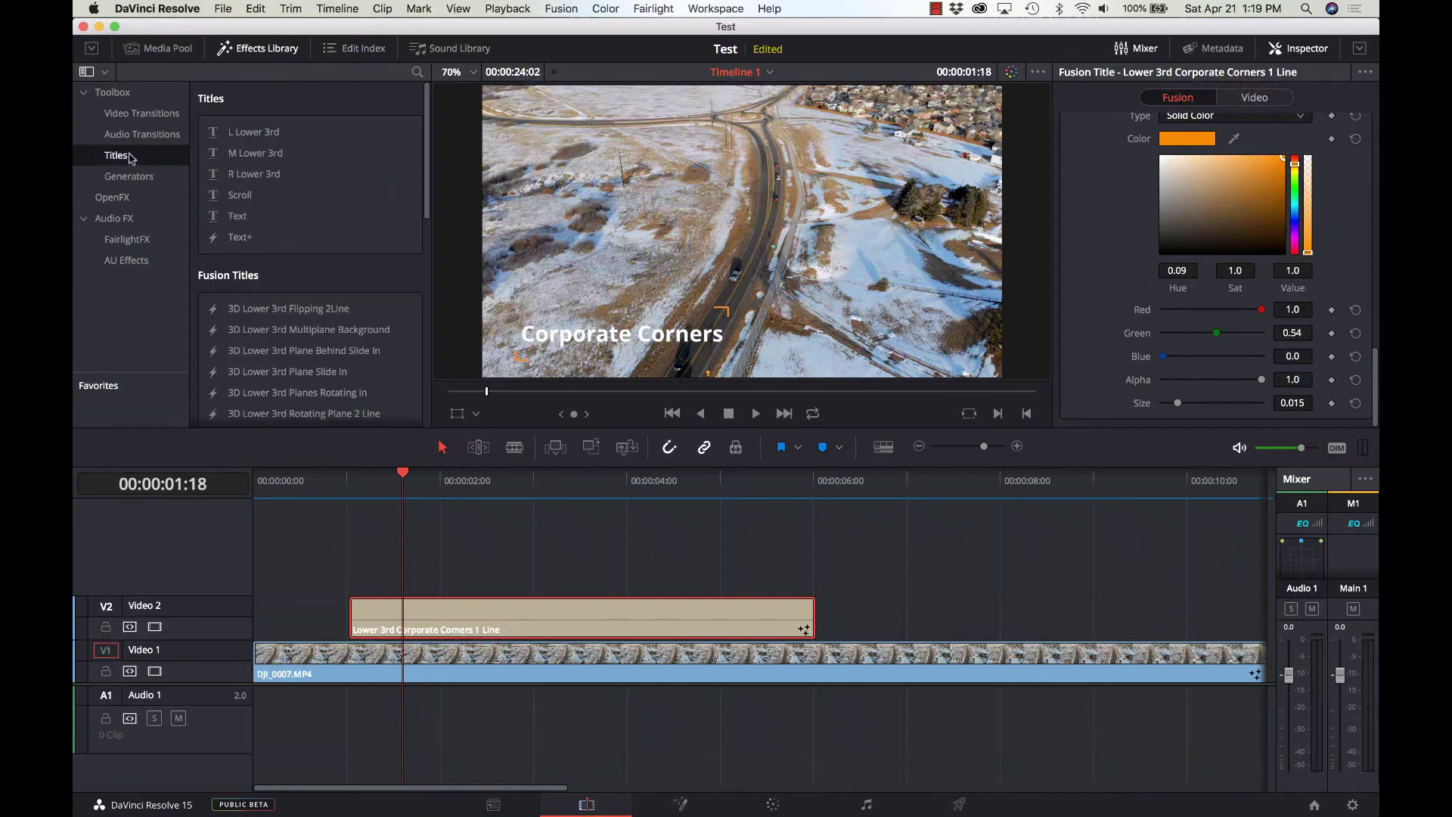
click(134, 178)
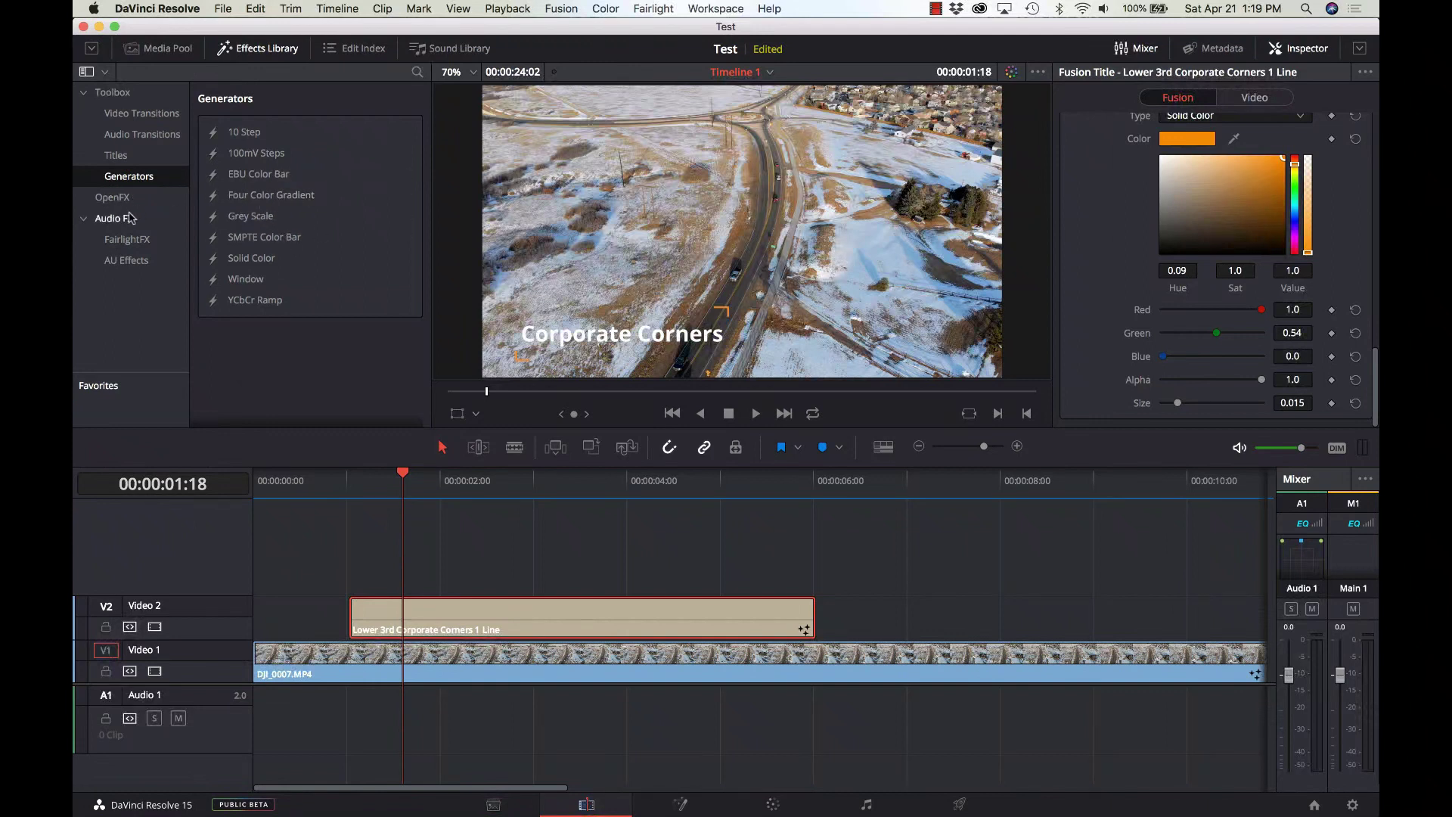
Step: List the OpenFX filters and scroll through ResolveFX ones like Dehaze, Glow and Light Rays
click(133, 197)
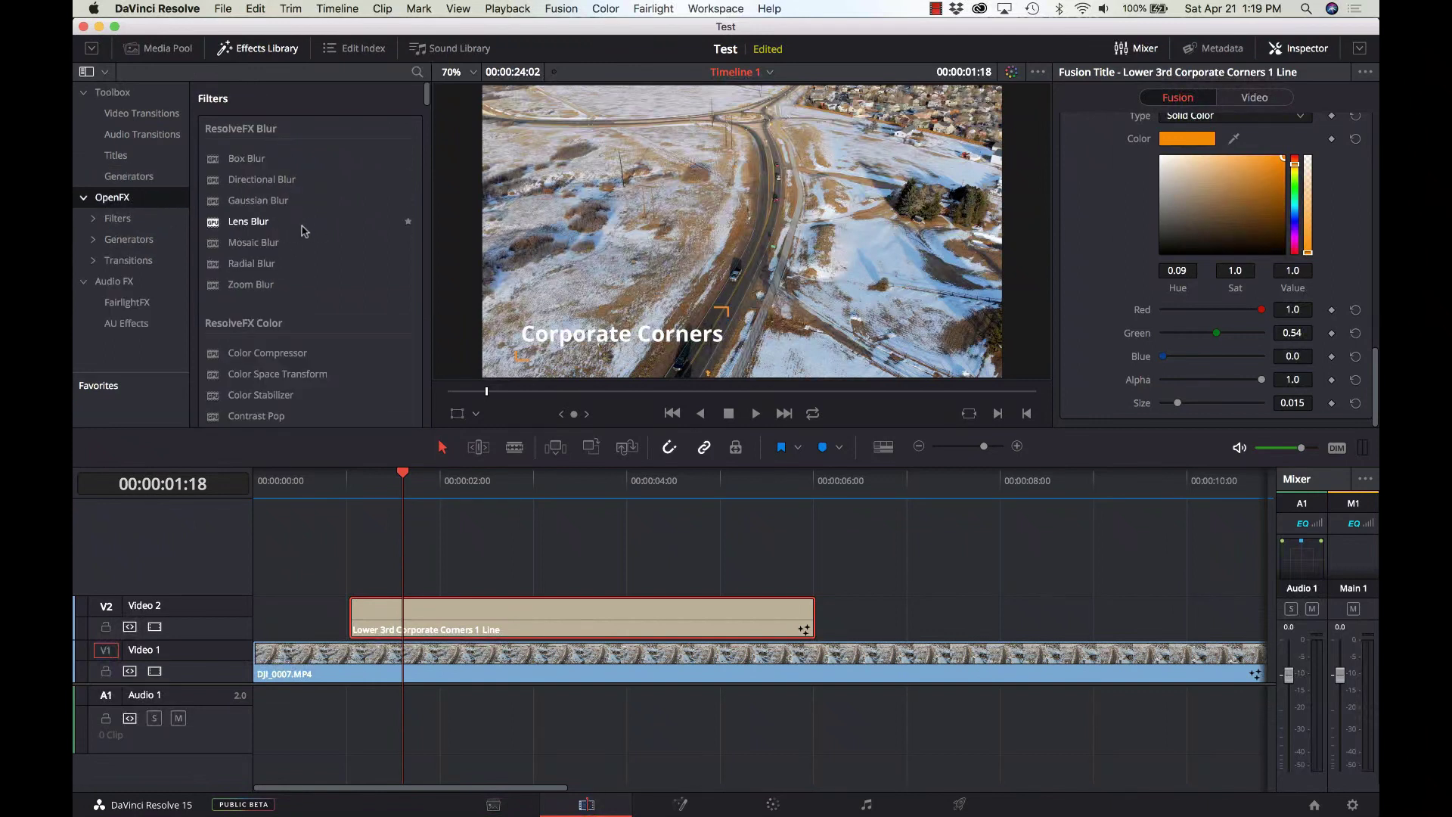
scroll(307, 227, down, 3)
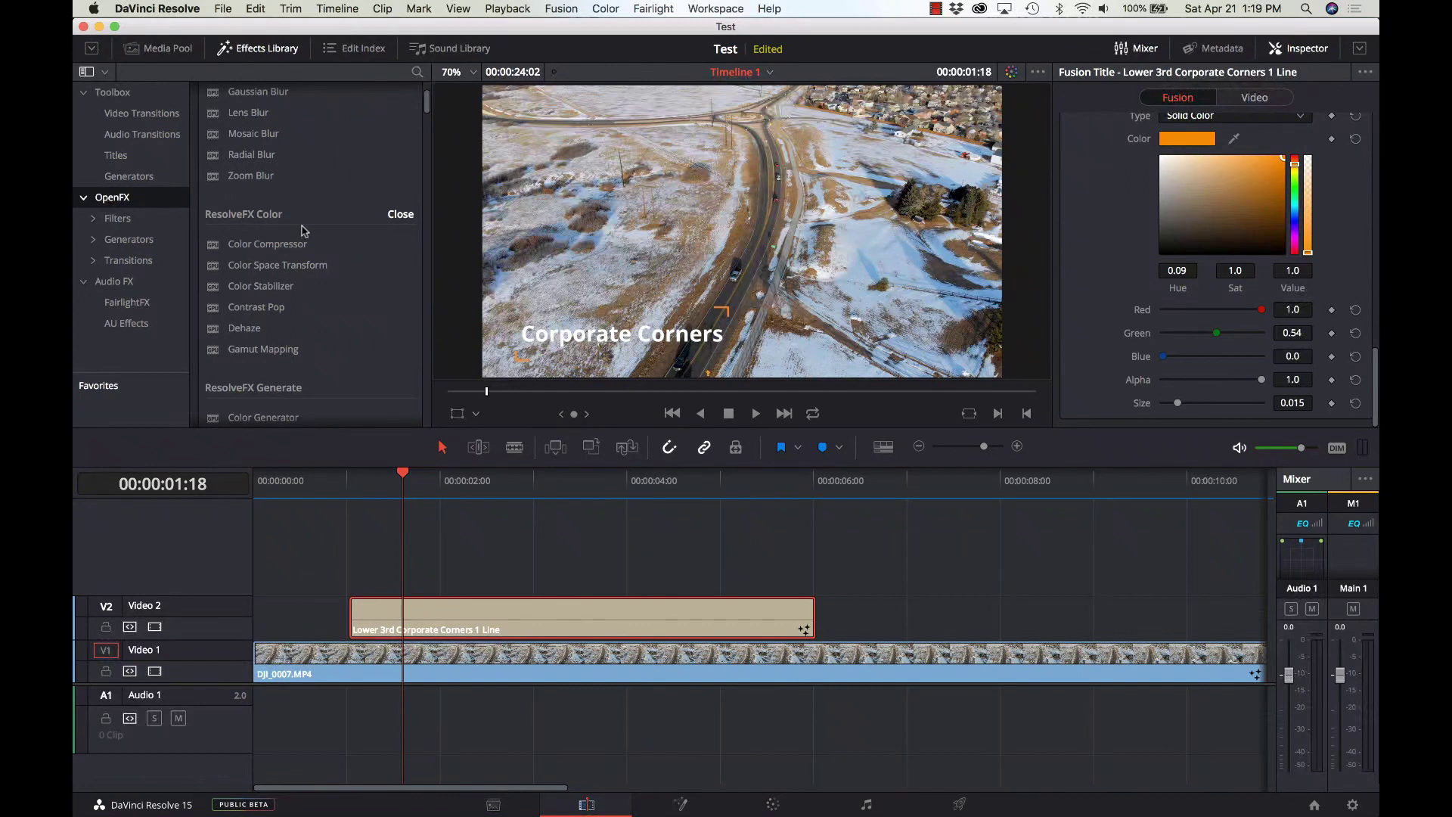
scroll(303, 231, down, 2)
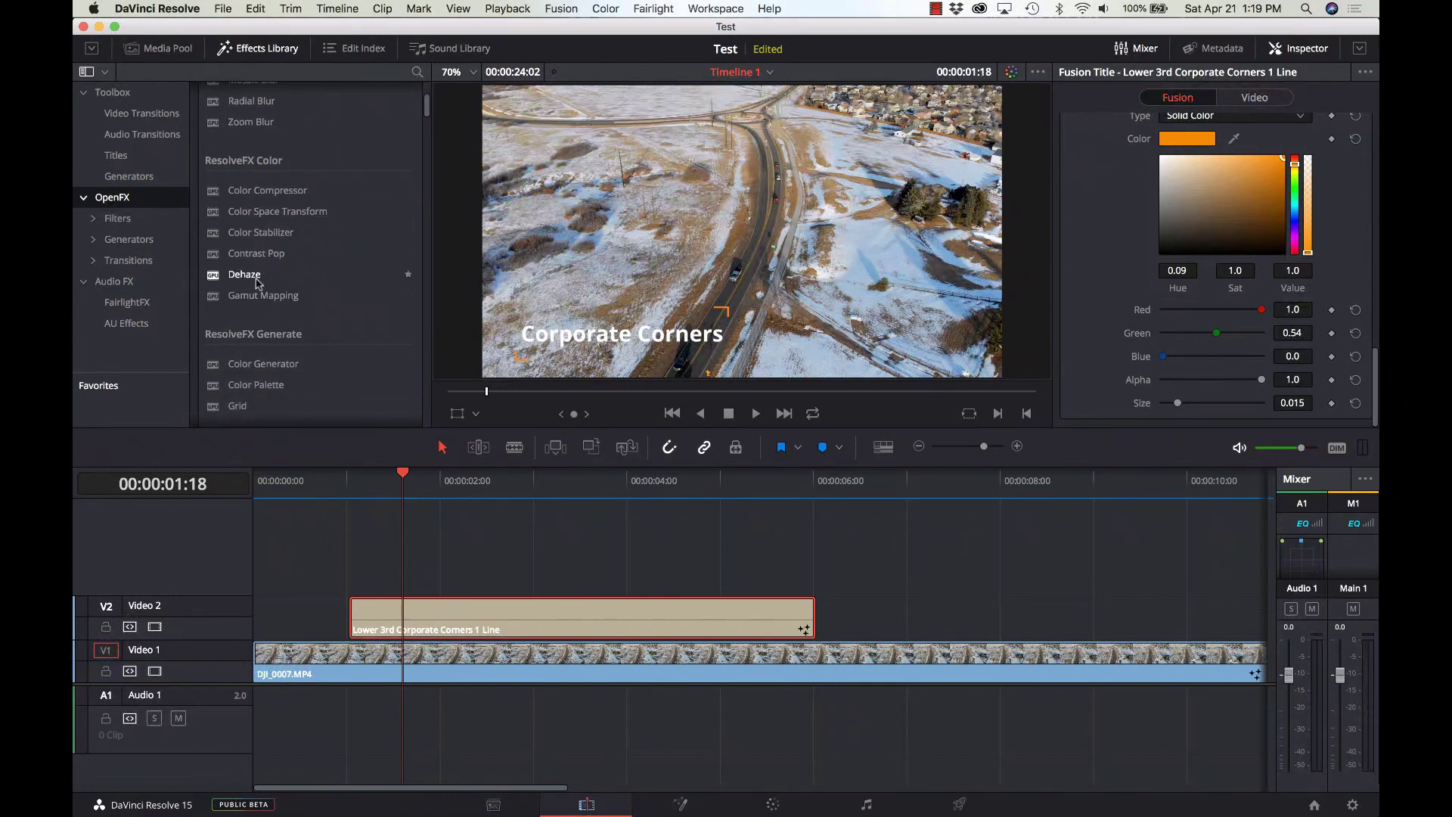
scroll(257, 283, down, 7)
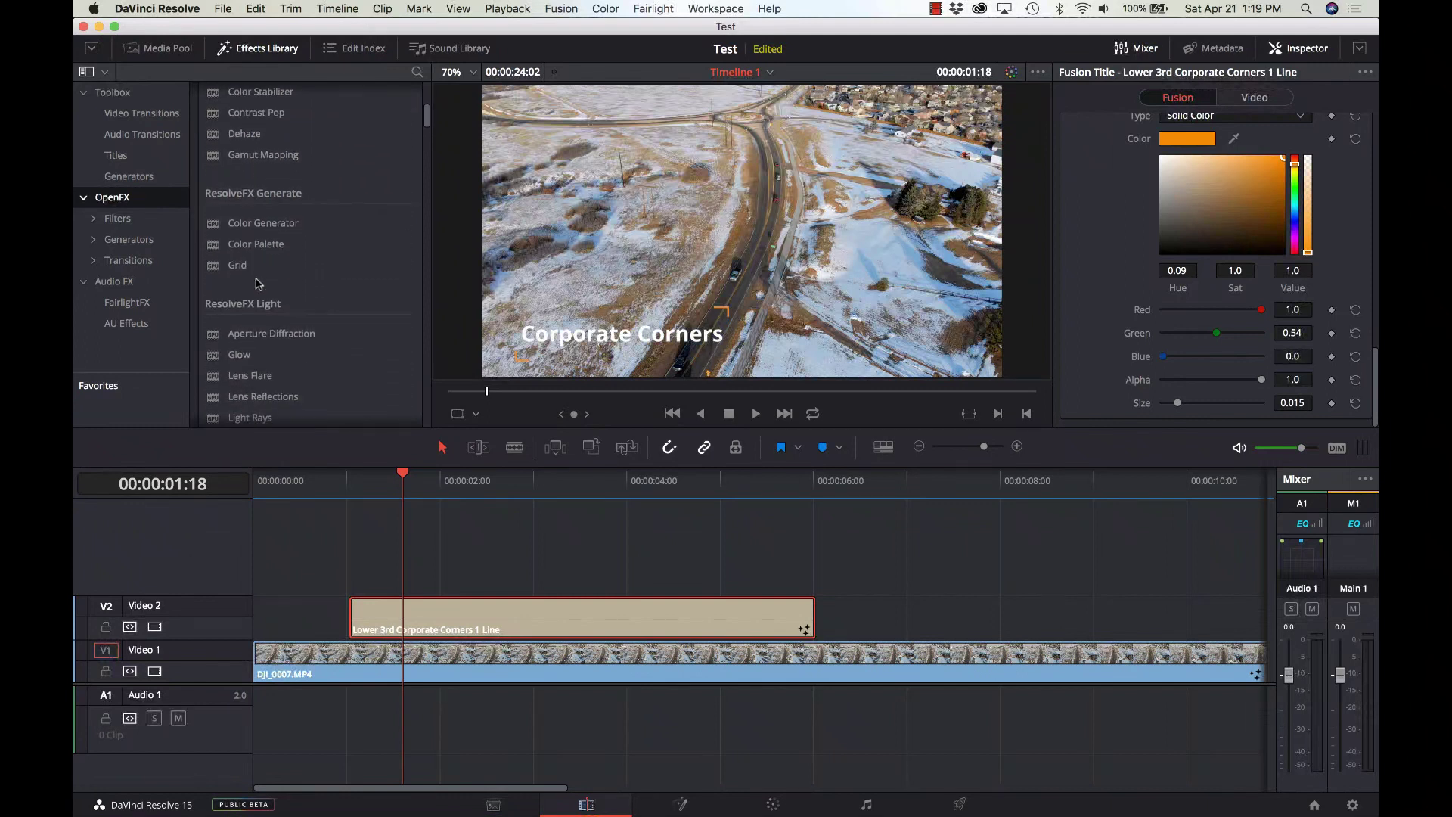
scroll(258, 284, down, 3)
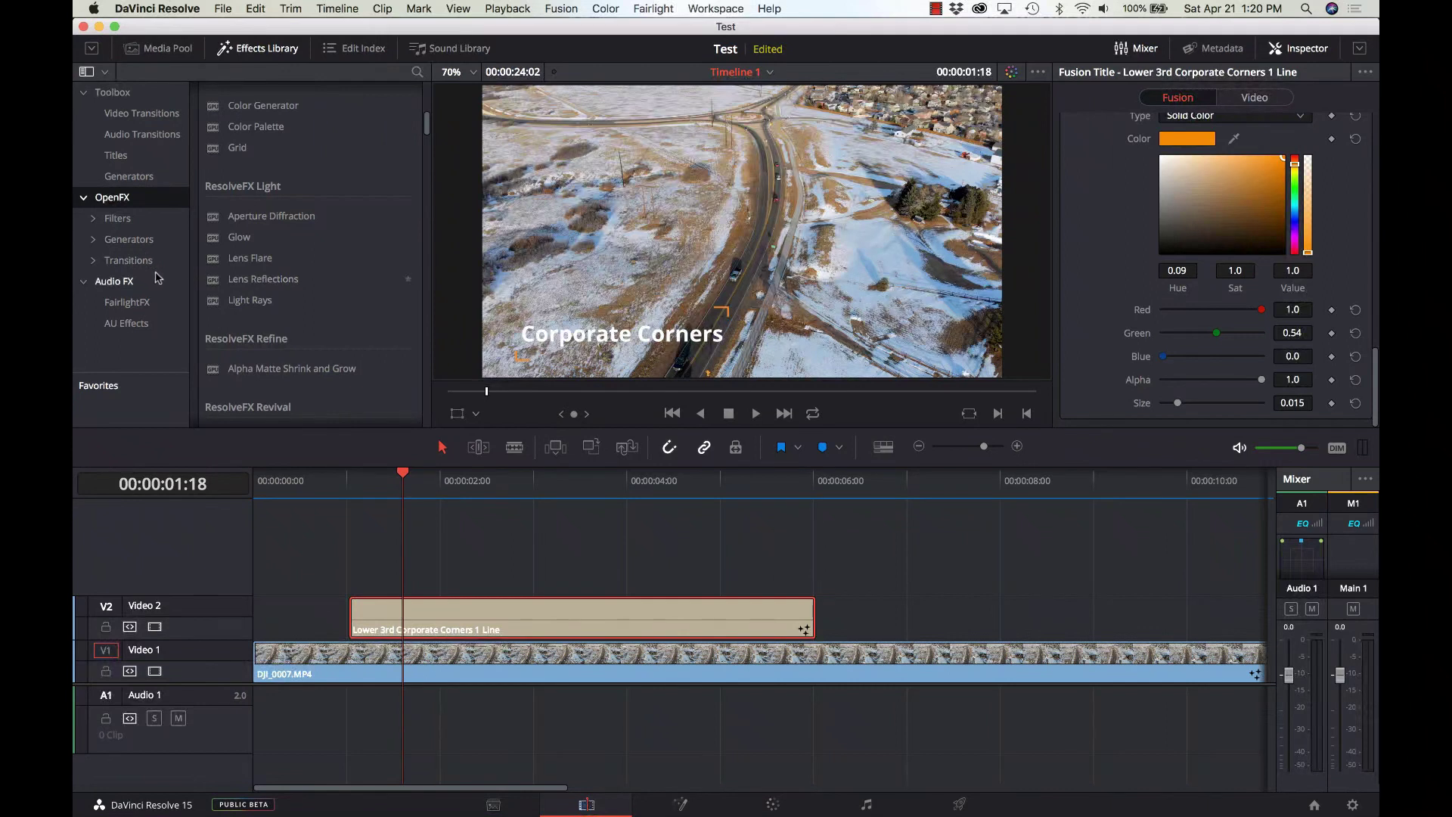
Step: Show the Audio FX list of FairlightFX effects such as Chorus, Echo, Reverb and De-Esser
click(130, 279)
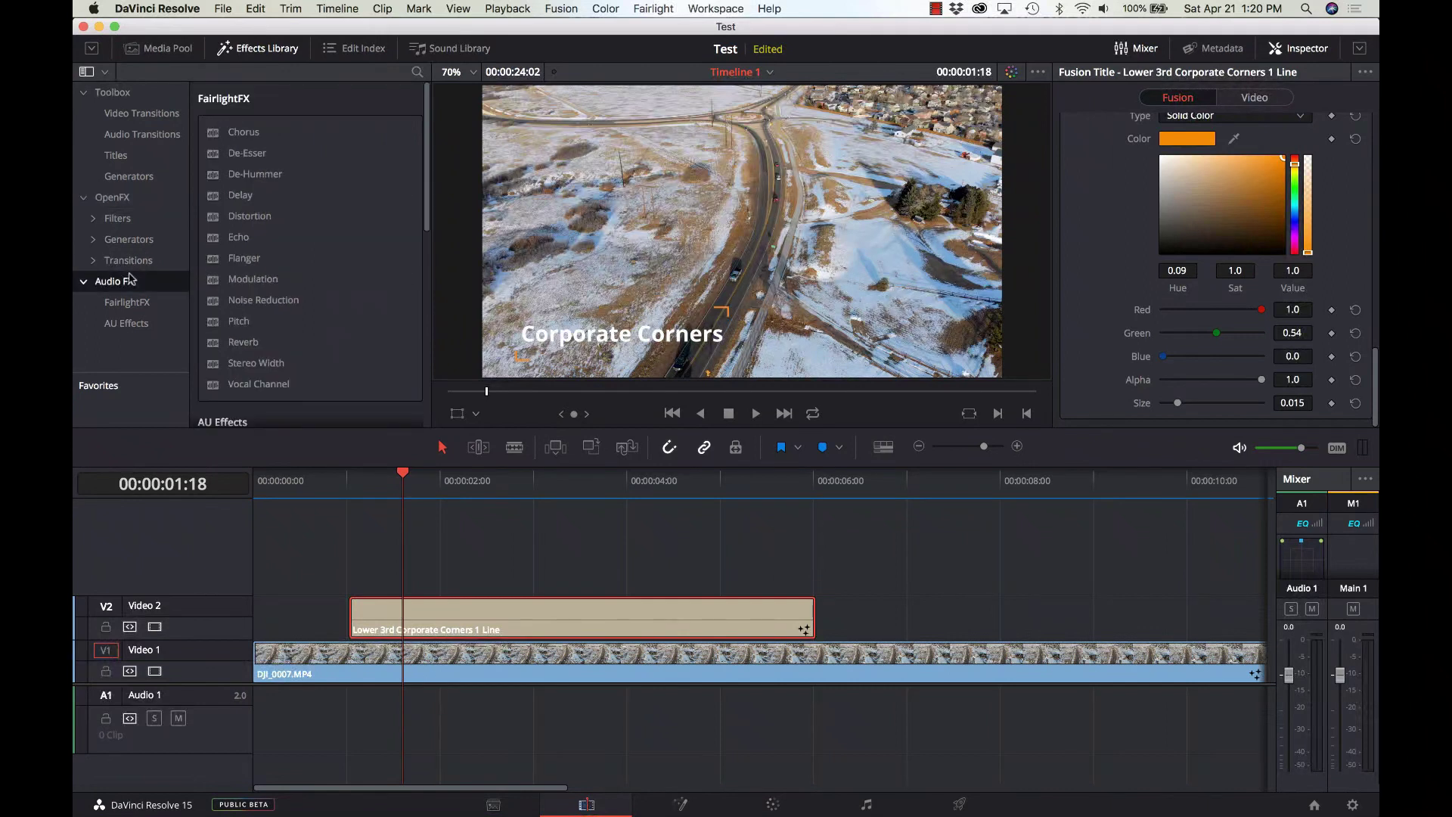